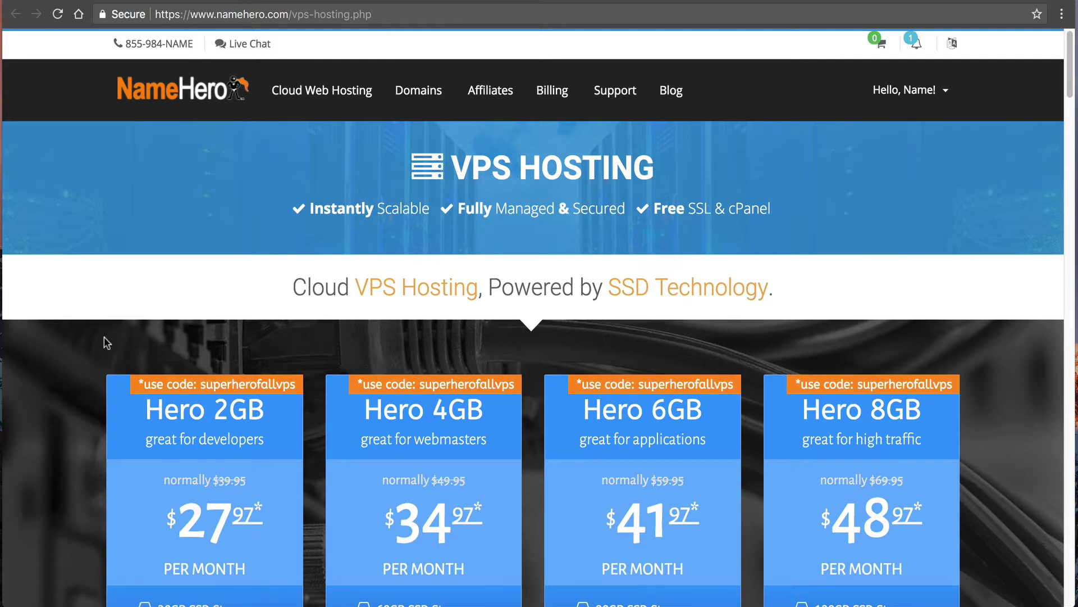
Scroll down through the NameHero VPS Hosting plans page.
{"action": "scroll", "coordinate": [129, 342], "scroll_direction": "down", "scroll_amount": 2}
{"action": "scroll", "coordinate": [132, 344], "scroll_direction": "down", "scroll_amount": 2}
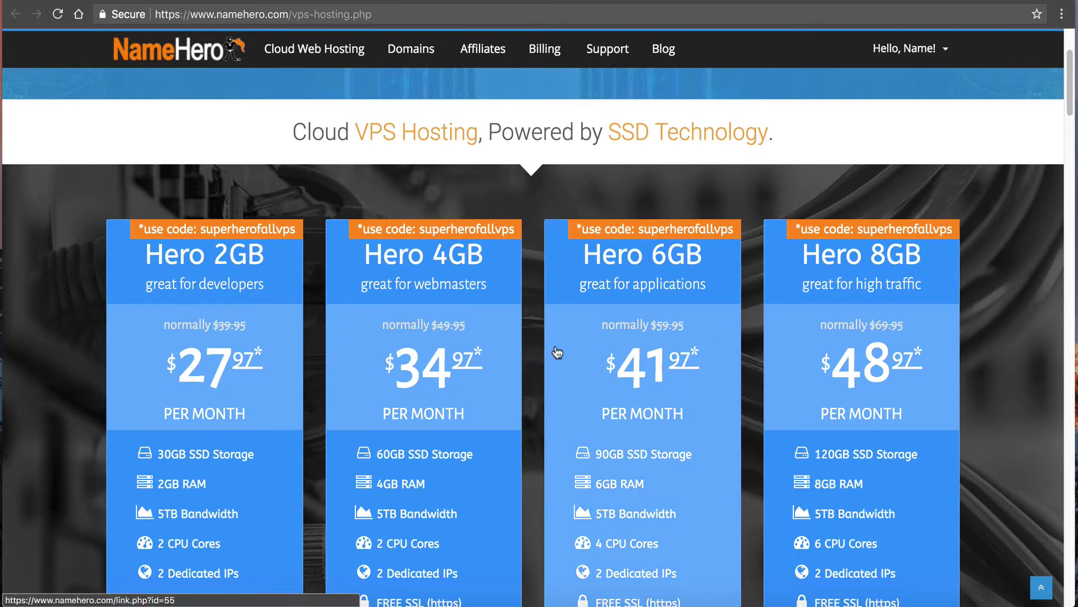
{"action": "scroll", "coordinate": [550, 352], "scroll_direction": "down", "scroll_amount": 2}
{"action": "scroll", "coordinate": [549, 352], "scroll_direction": "down", "scroll_amount": 1}
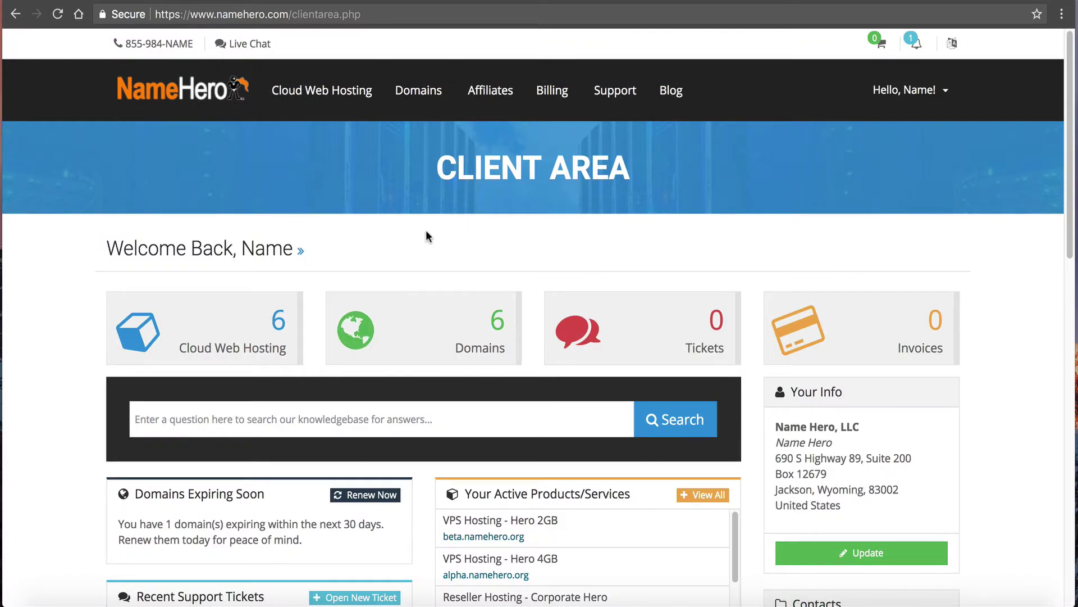
Open the Hero 4GB server's details from the hosting products and services list.
{"action": "left_click", "coordinate": [211, 321]}
{"action": "scroll", "coordinate": [79, 449], "scroll_direction": "down", "scroll_amount": 1}
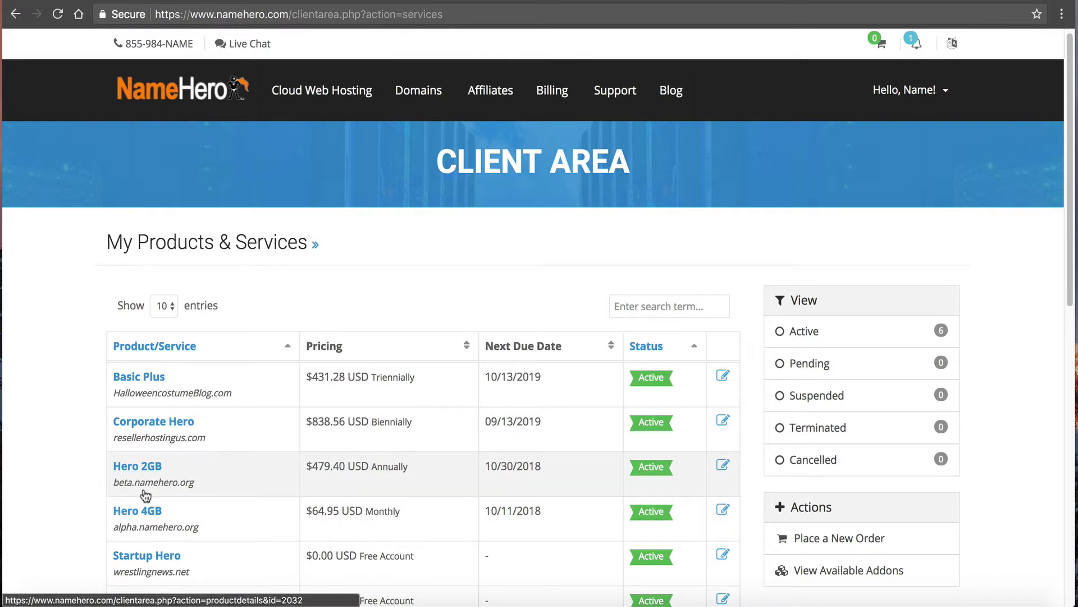
{"action": "scroll", "coordinate": [136, 518], "scroll_direction": "down", "scroll_amount": 1}
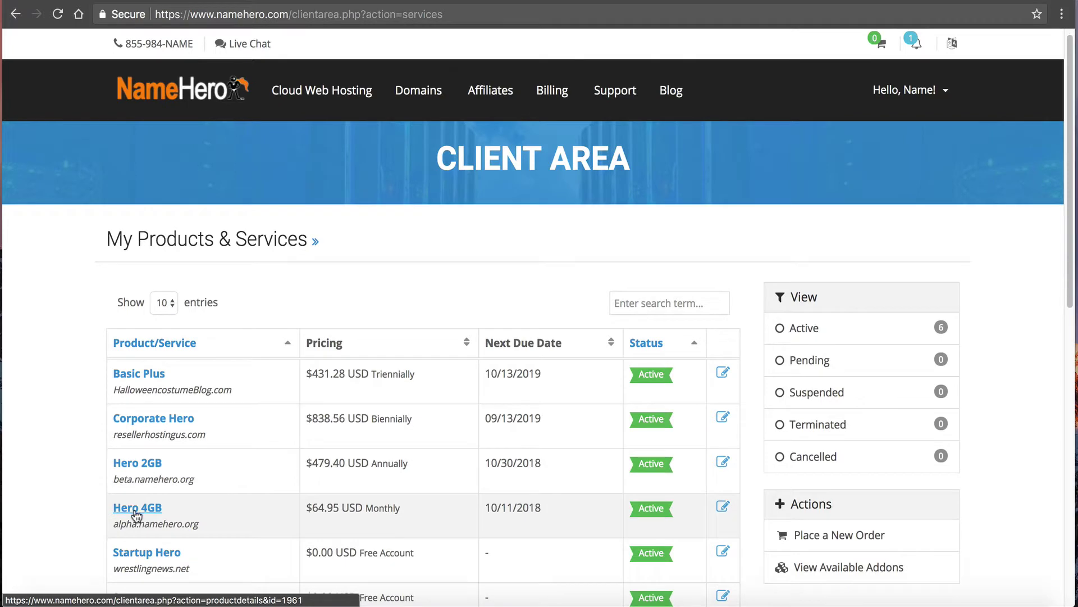
{"action": "left_click", "coordinate": [136, 508]}
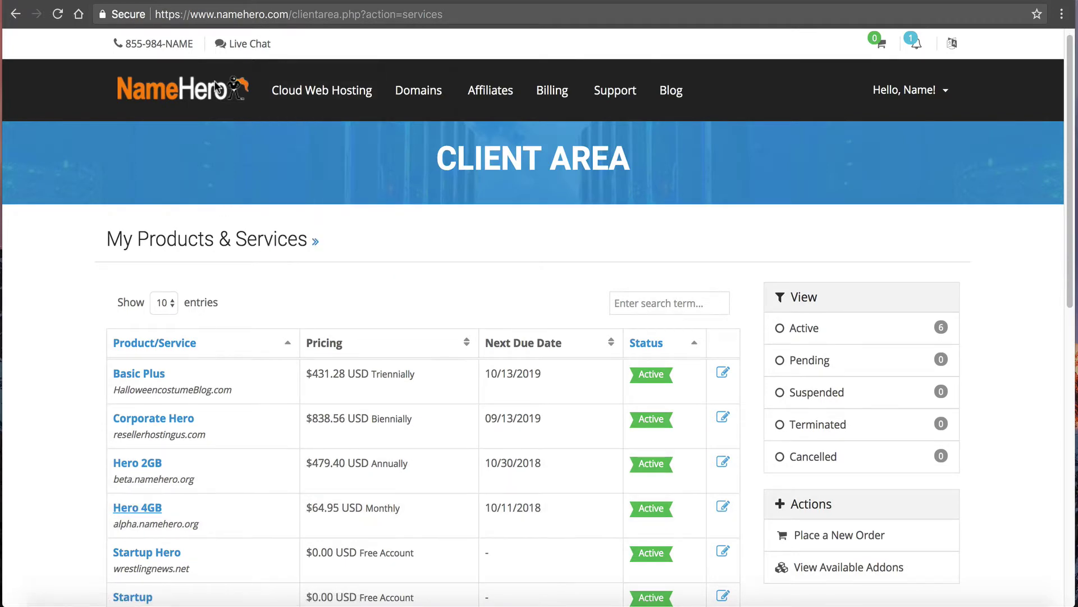
Reveal the Hero 4GB login details and copy its root password.
{"action": "scroll", "coordinate": [259, 217], "scroll_direction": "down", "scroll_amount": 10}
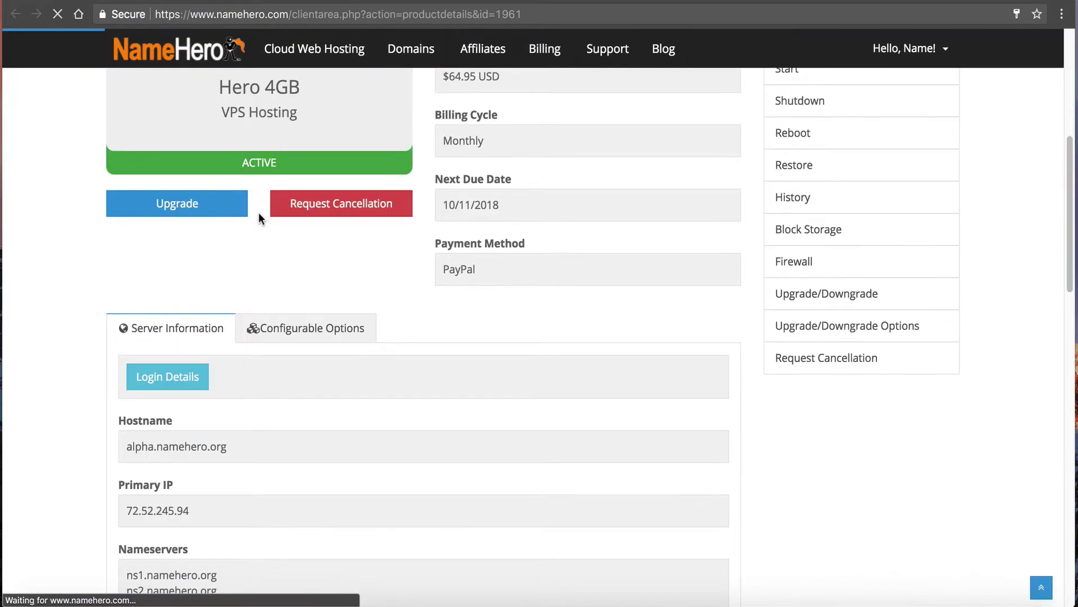
{"action": "scroll", "coordinate": [291, 401], "scroll_direction": "down", "scroll_amount": 5}
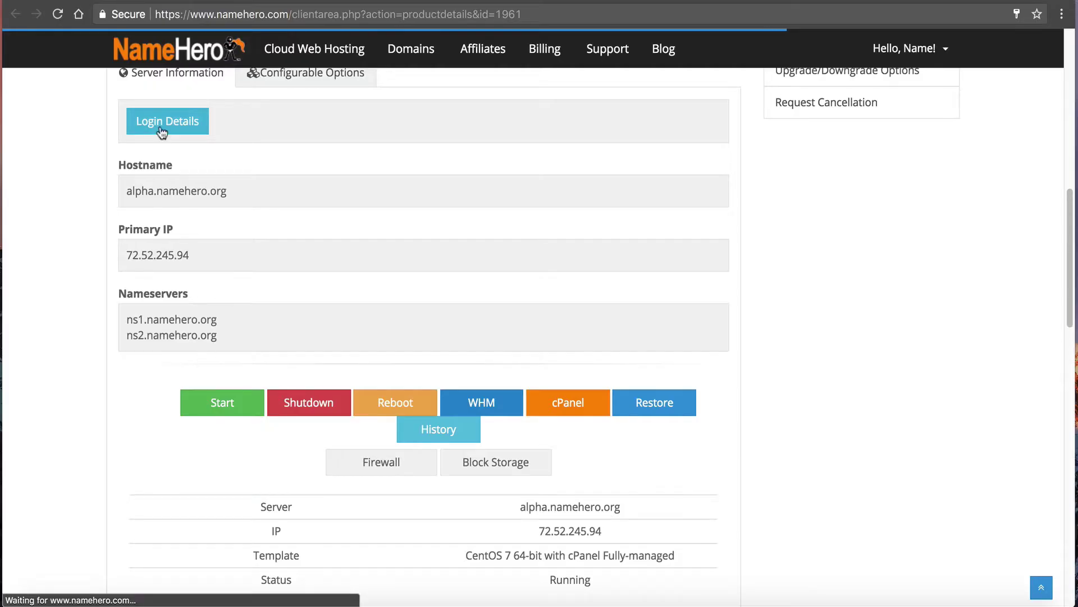
{"action": "left_click", "coordinate": [161, 131]}
{"action": "left_click_drag", "start_coordinate": [633, 139], "coordinate": [542, 139]}
{"action": "right_click", "coordinate": [587, 138]}
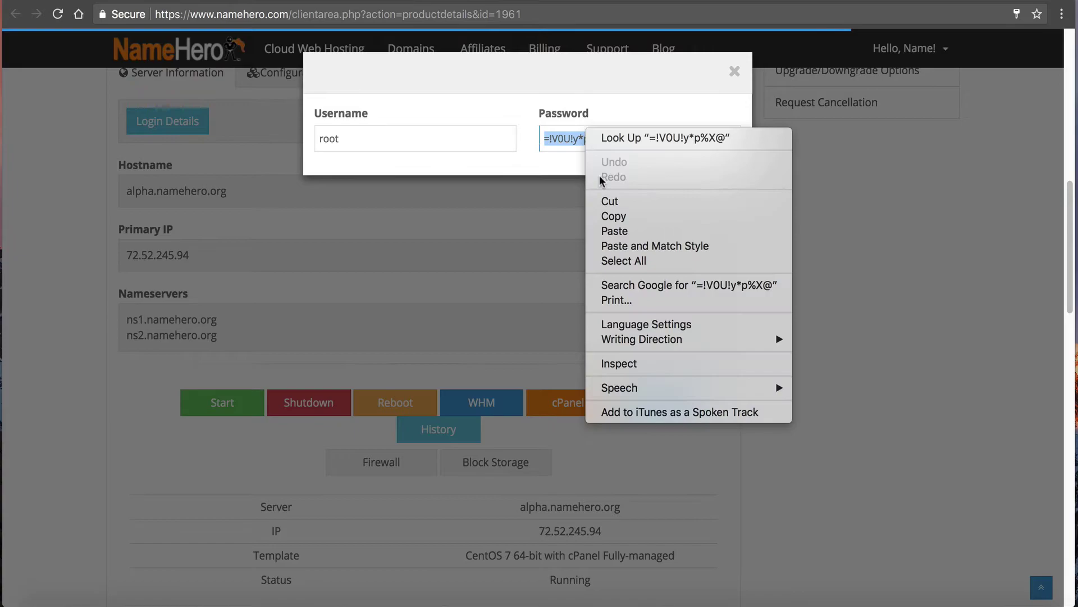
{"action": "left_click", "coordinate": [602, 215]}
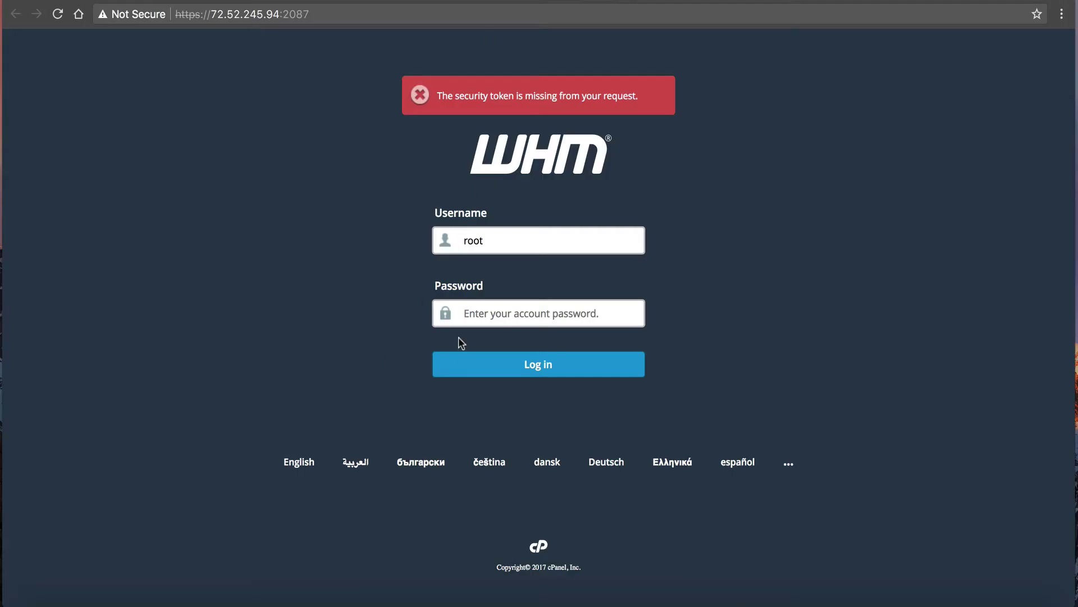
Paste the root password and log into the alpha server's WHM as root.
{"action": "right_click", "coordinate": [459, 310]}
{"action": "left_click", "coordinate": [517, 390]}
{"action": "left_click", "coordinate": [517, 364]}
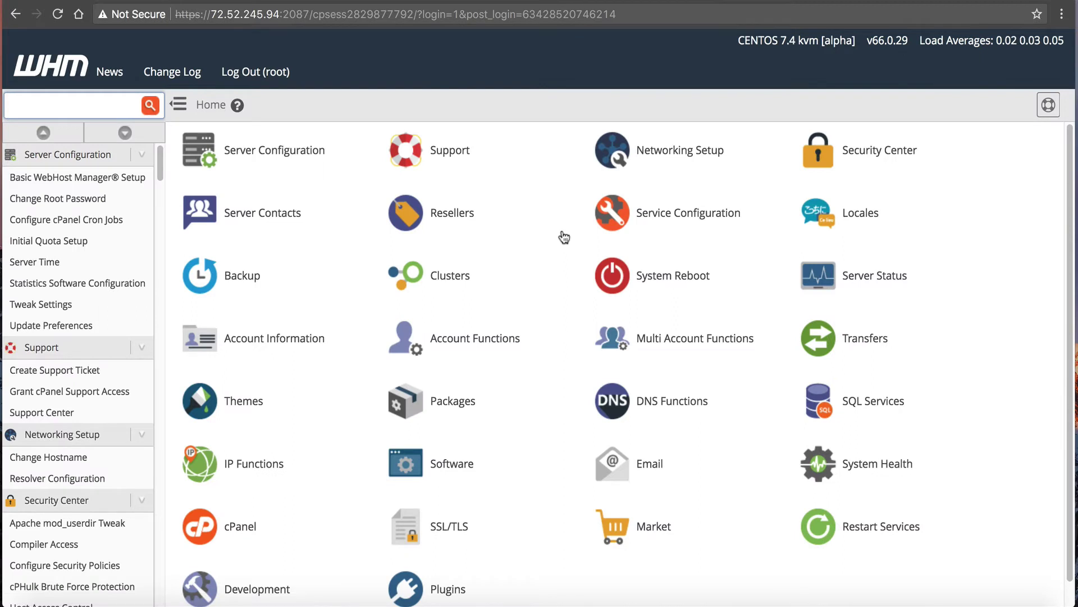
Search 'cluster' and start adding a server in Configuration Cluster.
{"action": "left_click", "coordinate": [110, 114]}
{"action": "type", "text": "cluster"}
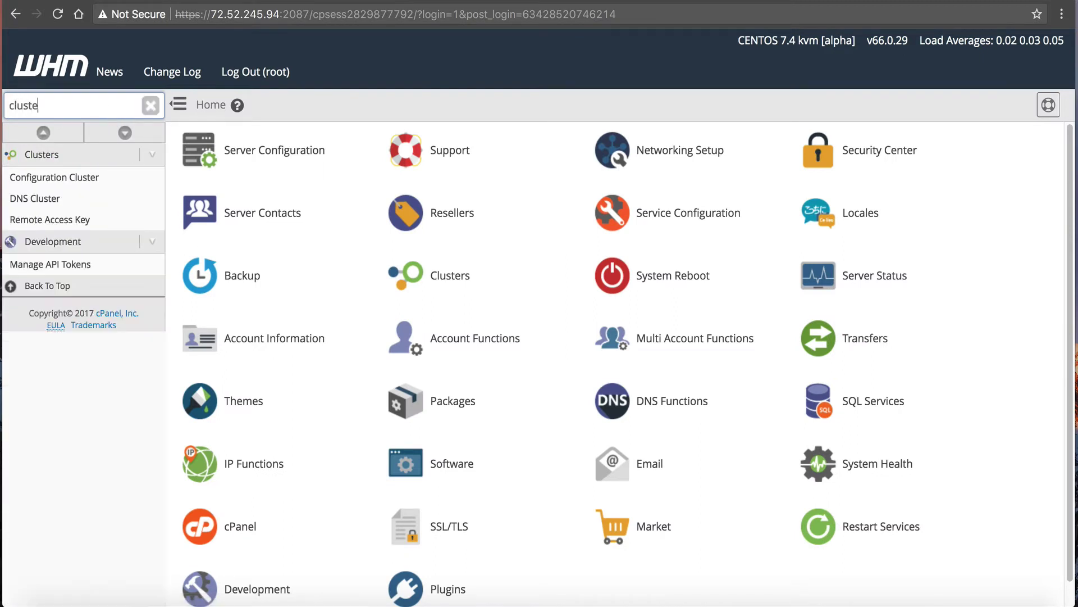
{"action": "left_click", "coordinate": [45, 187]}
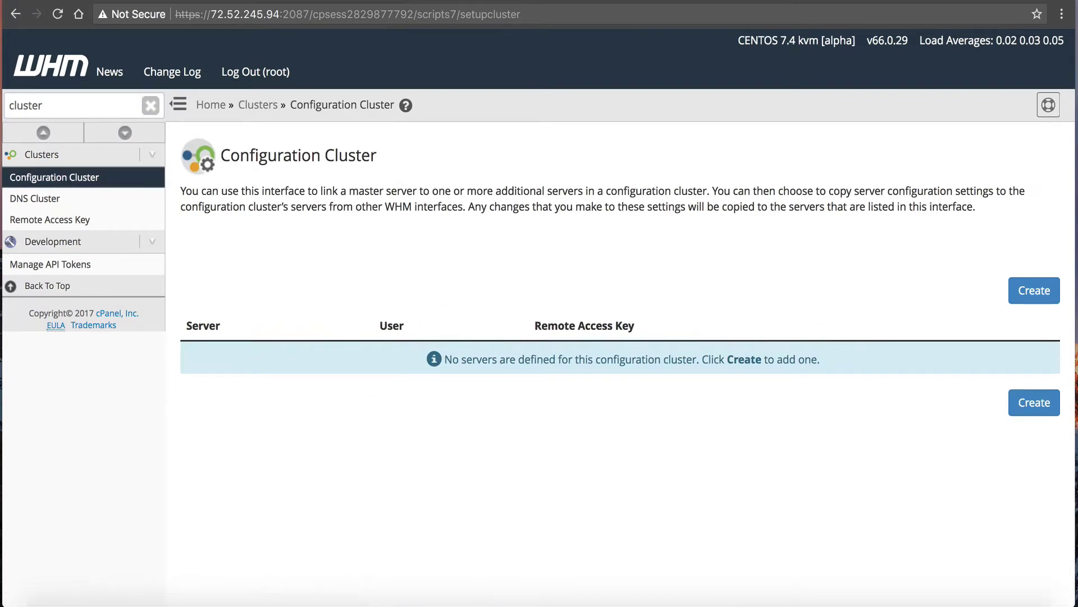
{"action": "left_click", "coordinate": [1027, 292]}
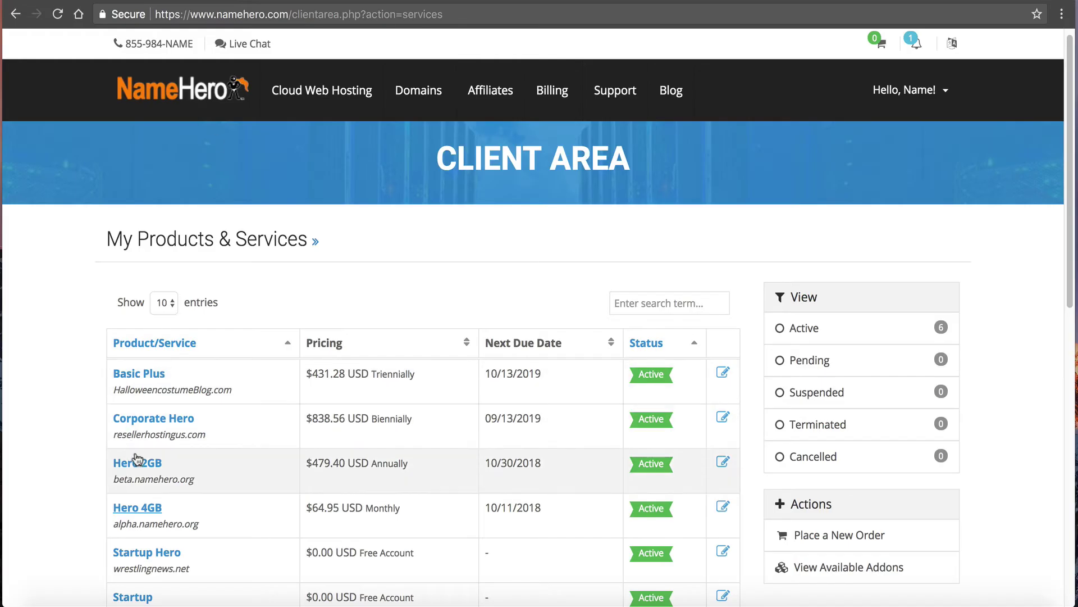
Copy the Hero 2GB server's root password from its login details, then close the popup.
{"action": "left_click", "coordinate": [137, 459]}
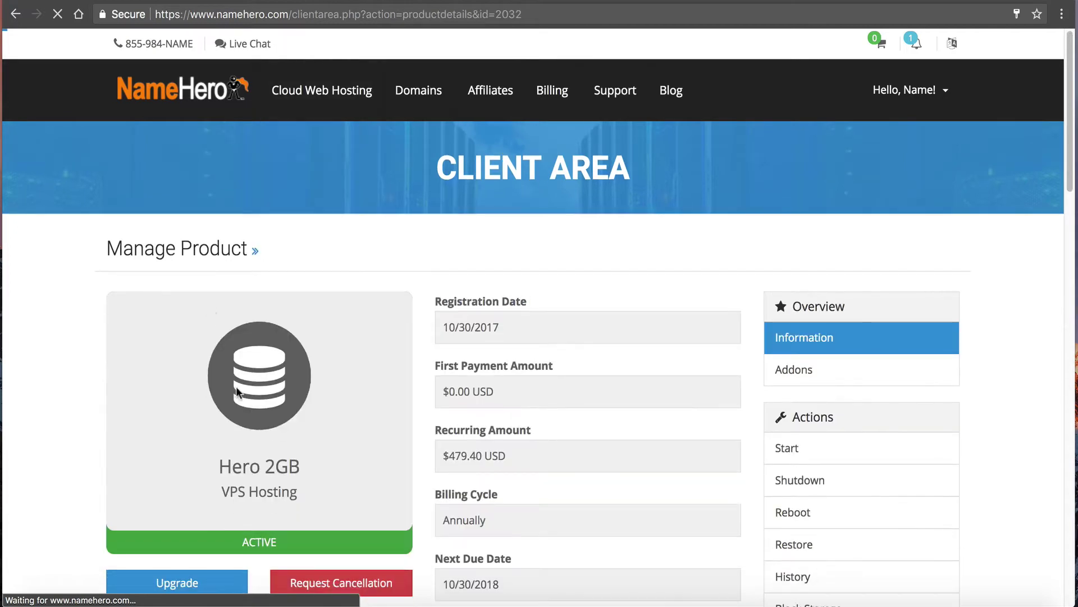
{"action": "scroll", "coordinate": [239, 374], "scroll_direction": "down", "scroll_amount": 7}
{"action": "left_click", "coordinate": [200, 353]}
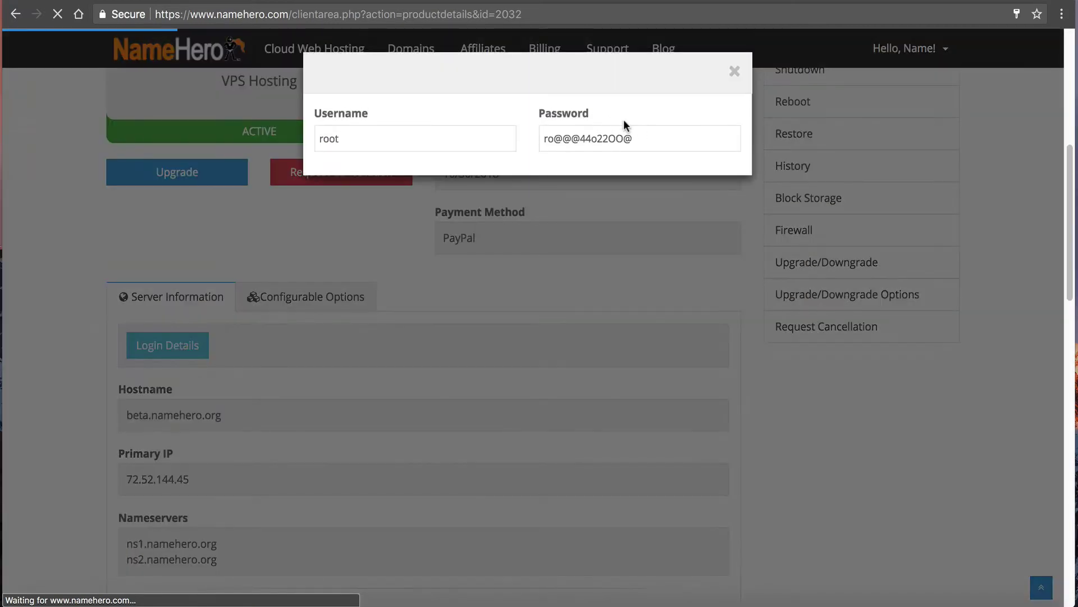
{"action": "left_click_drag", "start_coordinate": [633, 139], "coordinate": [540, 138]}
{"action": "right_click", "coordinate": [556, 132]}
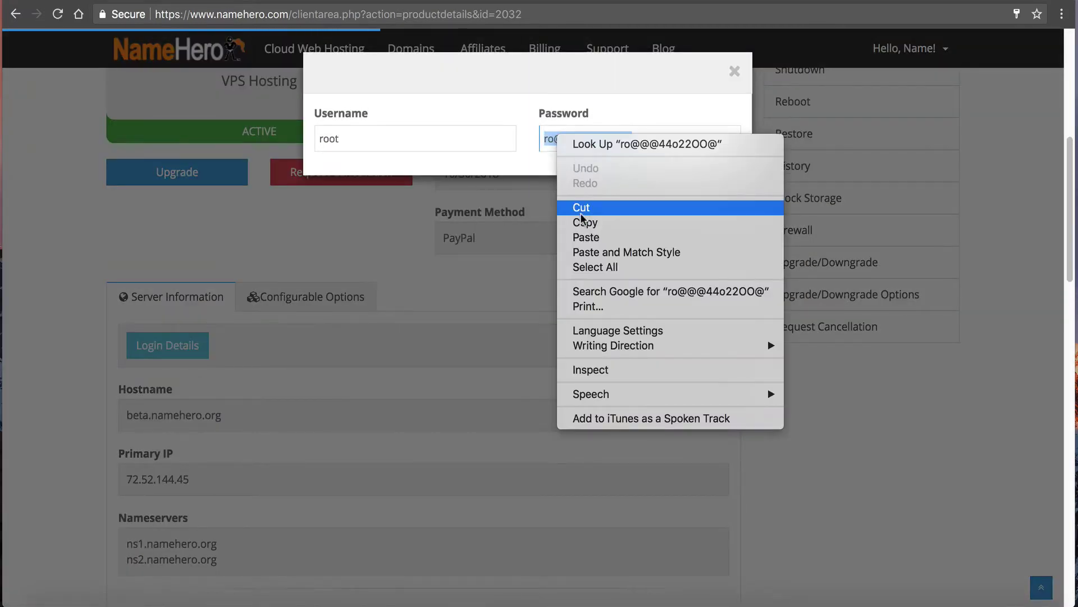
{"action": "left_click", "coordinate": [585, 222]}
{"action": "scroll", "coordinate": [402, 272], "scroll_direction": "down", "scroll_amount": 6}
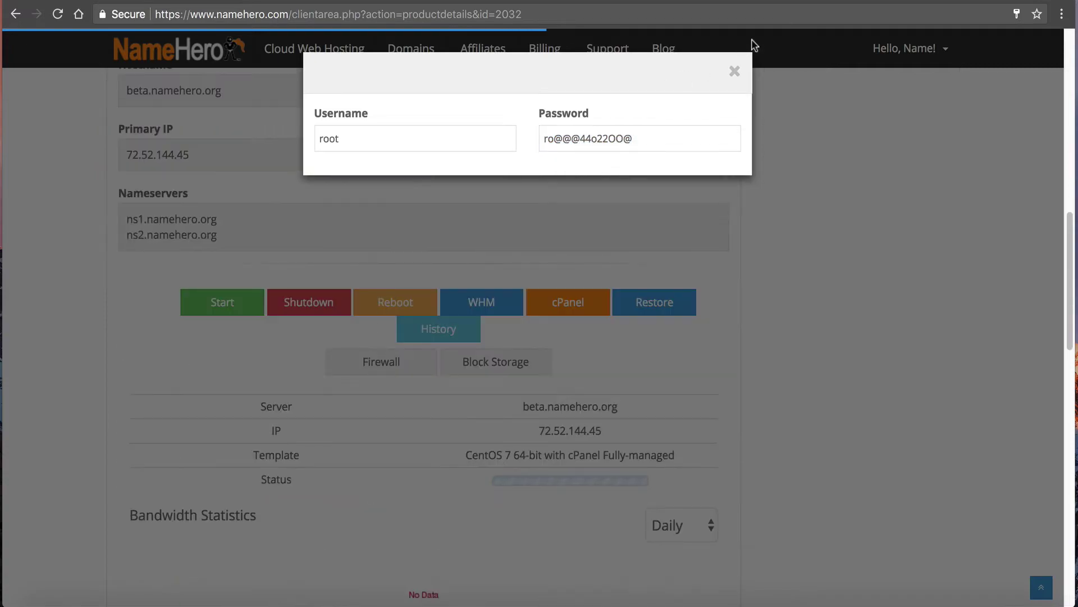
{"action": "left_click", "coordinate": [734, 71]}
Log into the beta server's WHM and exit the Feature Showcase.
{"action": "left_click", "coordinate": [484, 316]}
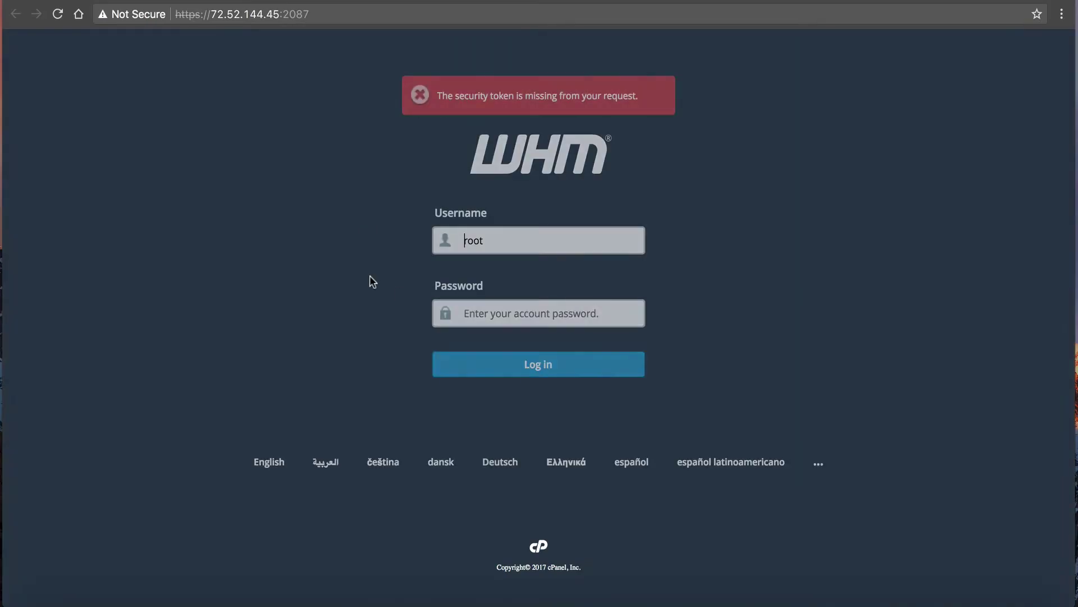
{"action": "right_click", "coordinate": [487, 316]}
{"action": "key", "text": "Escape"}
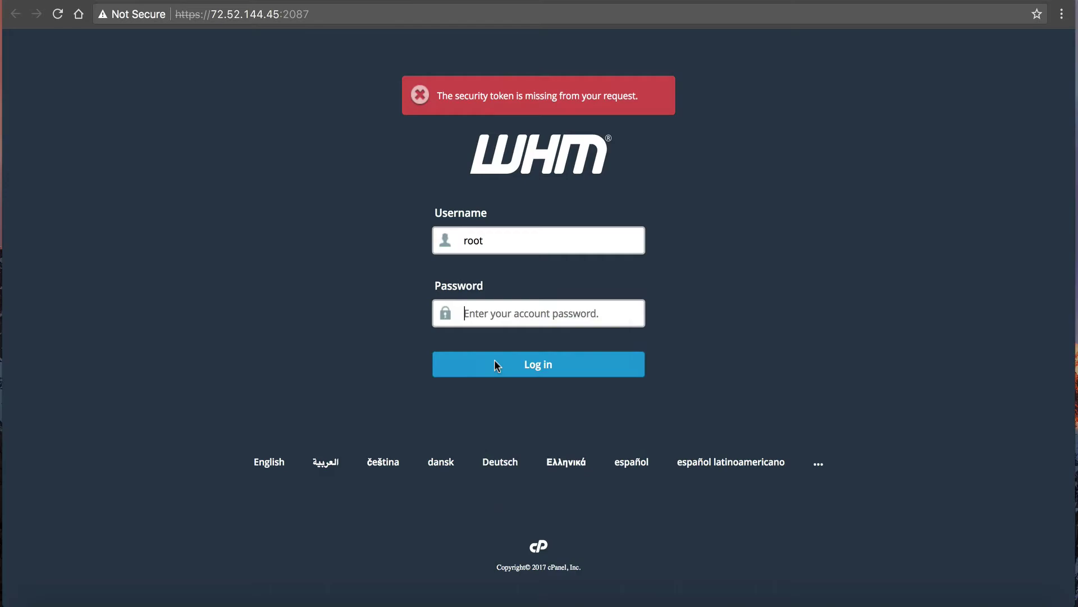
{"action": "key", "text": "super+v"}
{"action": "left_click", "coordinate": [494, 362]}
{"action": "scroll", "coordinate": [567, 383], "scroll_direction": "down", "scroll_amount": 1}
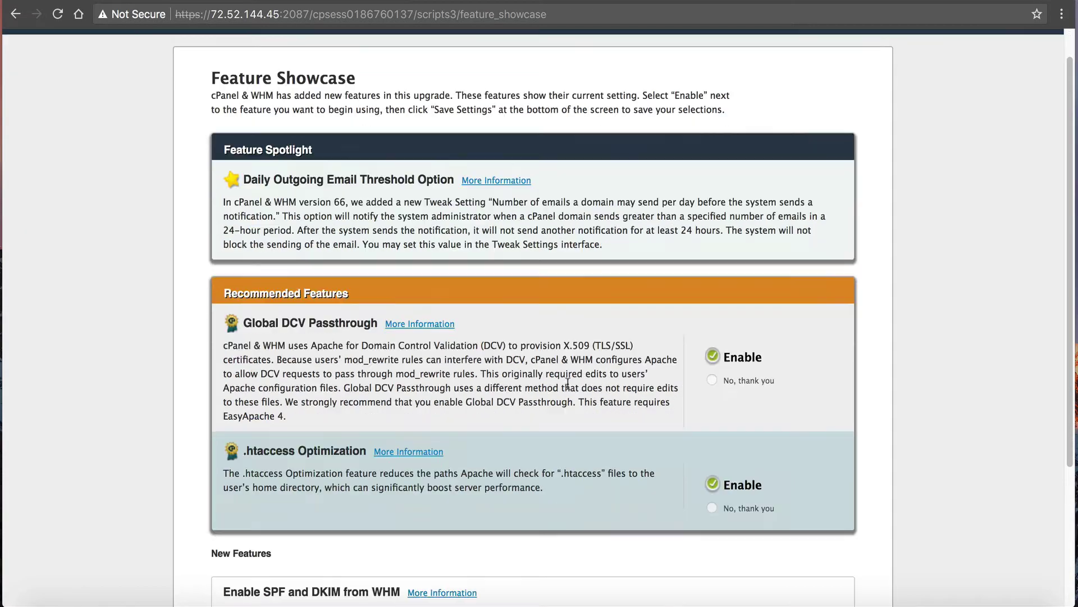
{"action": "scroll", "coordinate": [568, 384], "scroll_direction": "down", "scroll_amount": 4}
{"action": "left_click", "coordinate": [729, 575]}
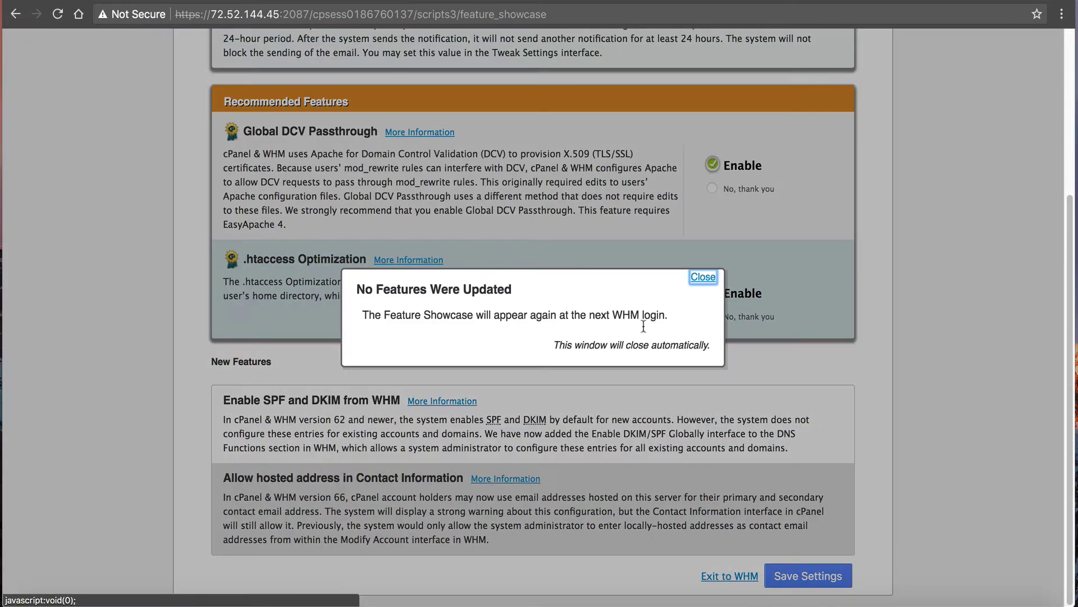
{"action": "left_click", "coordinate": [702, 278]}
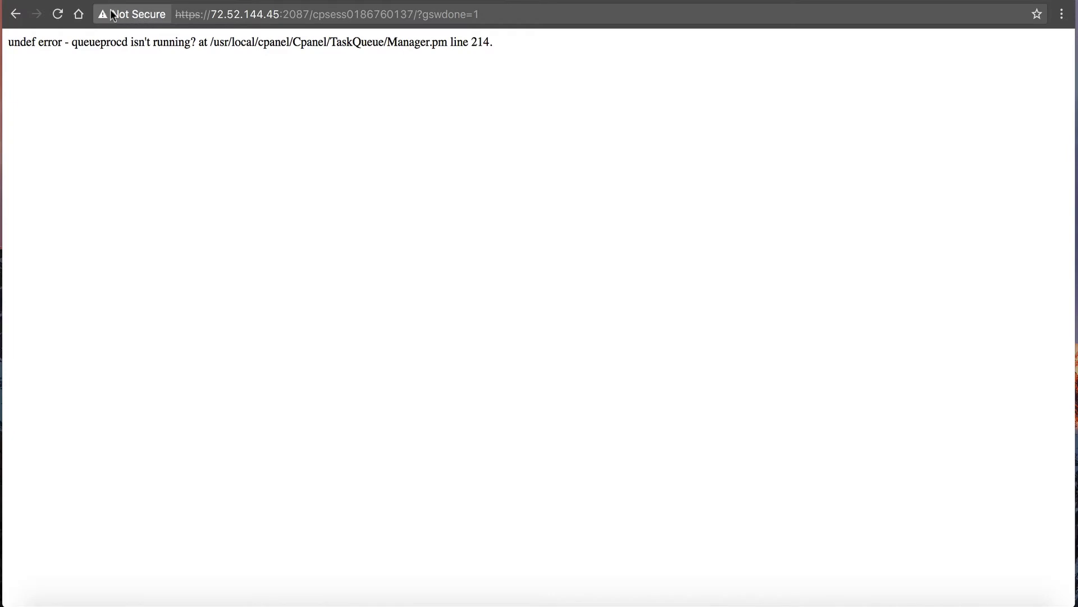
Strip the session part from the URL, reload, and log in again with the root password.
{"action": "left_click", "coordinate": [289, 14]}
{"action": "left_click", "coordinate": [321, 14]}
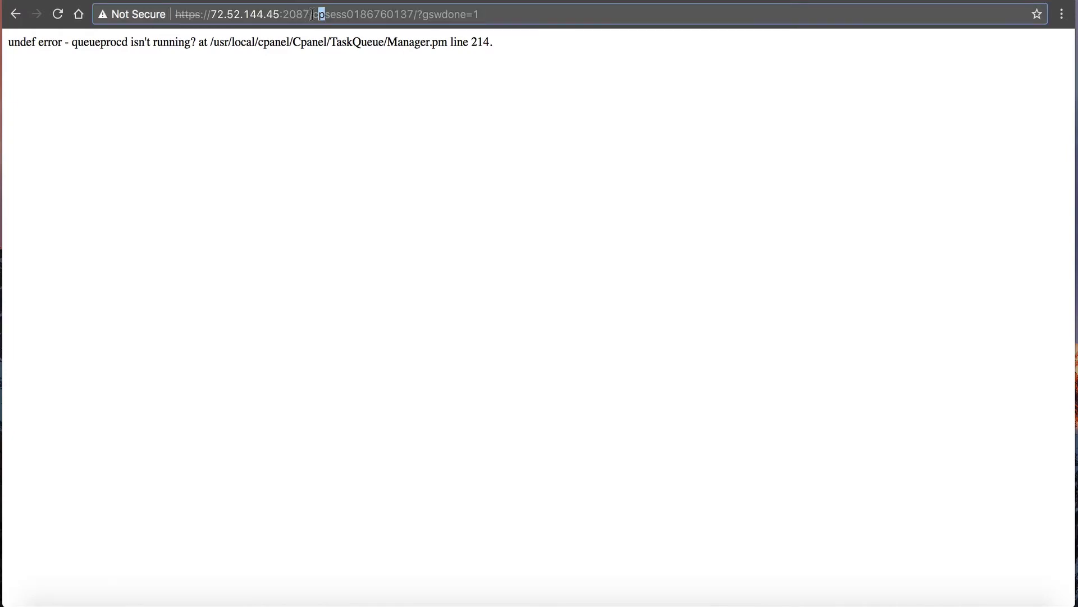
{"action": "key", "text": "shift+End"}
{"action": "key", "text": "BackSpace"}
{"action": "key", "text": "Return"}
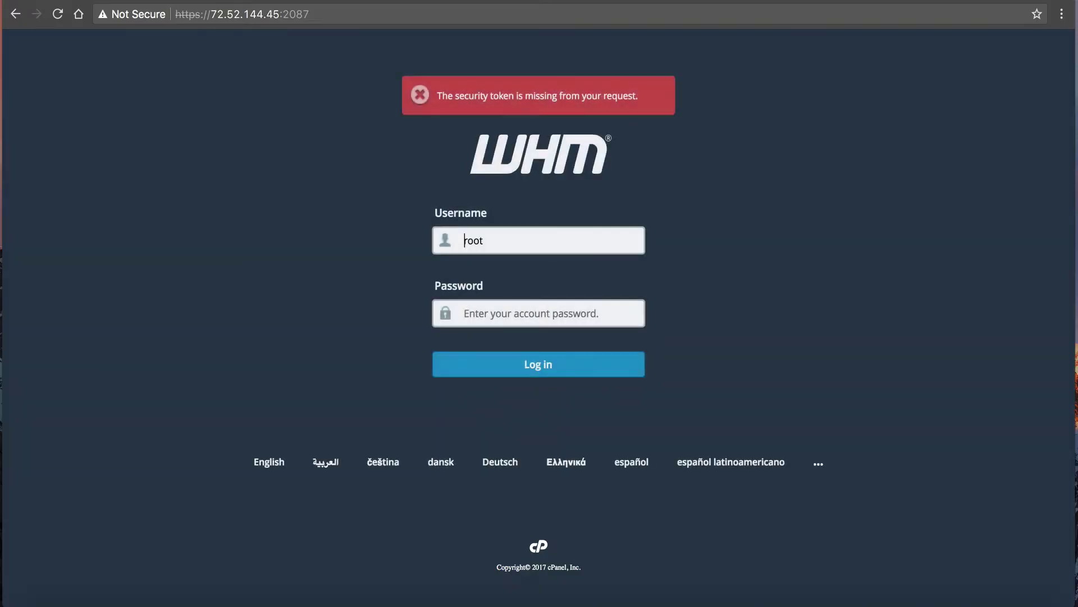
{"action": "right_click", "coordinate": [577, 306]}
{"action": "left_click", "coordinate": [608, 383]}
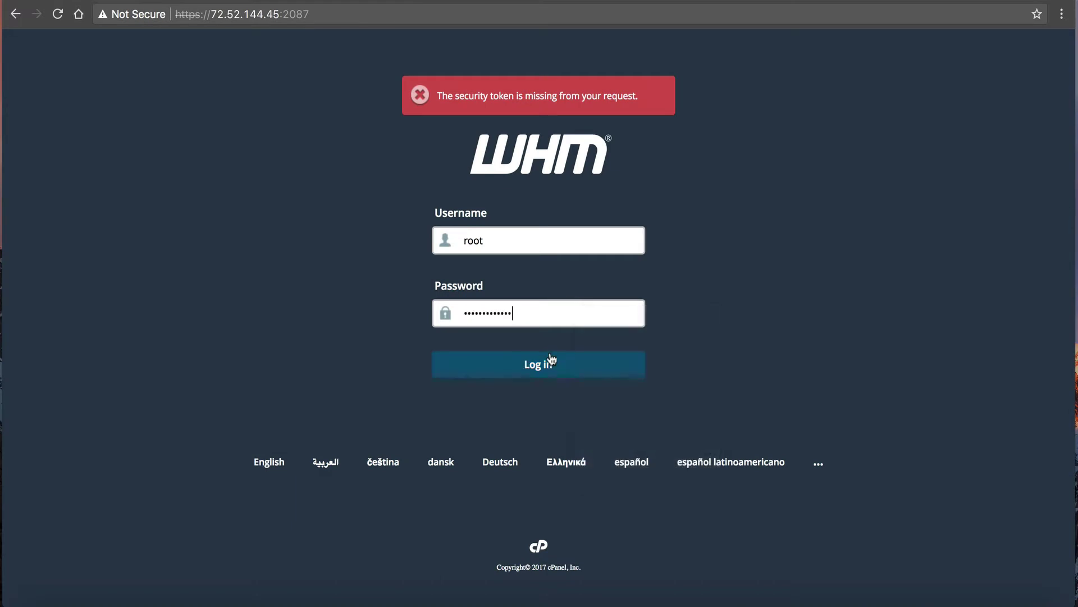
{"action": "left_click", "coordinate": [551, 362]}
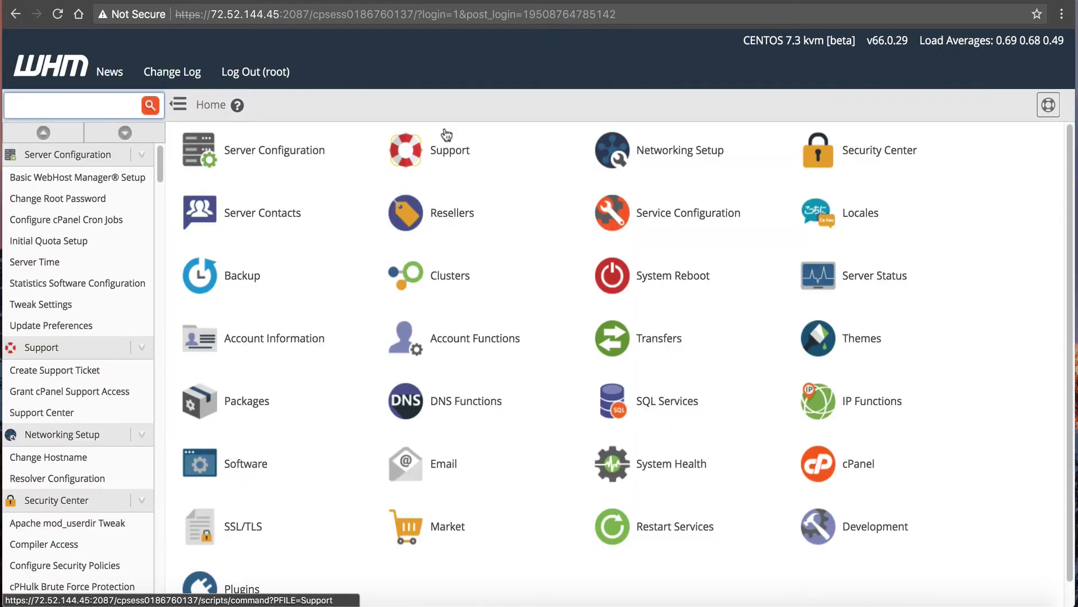
Copy IP 72.52.144.45 from the address bar into the cluster form's Server field.
{"action": "left_click", "coordinate": [206, 14]}
{"action": "left_click_drag", "start_coordinate": [210, 14], "coordinate": [279, 14]}
{"action": "right_click", "coordinate": [279, 14]}
{"action": "left_click", "coordinate": [292, 37]}
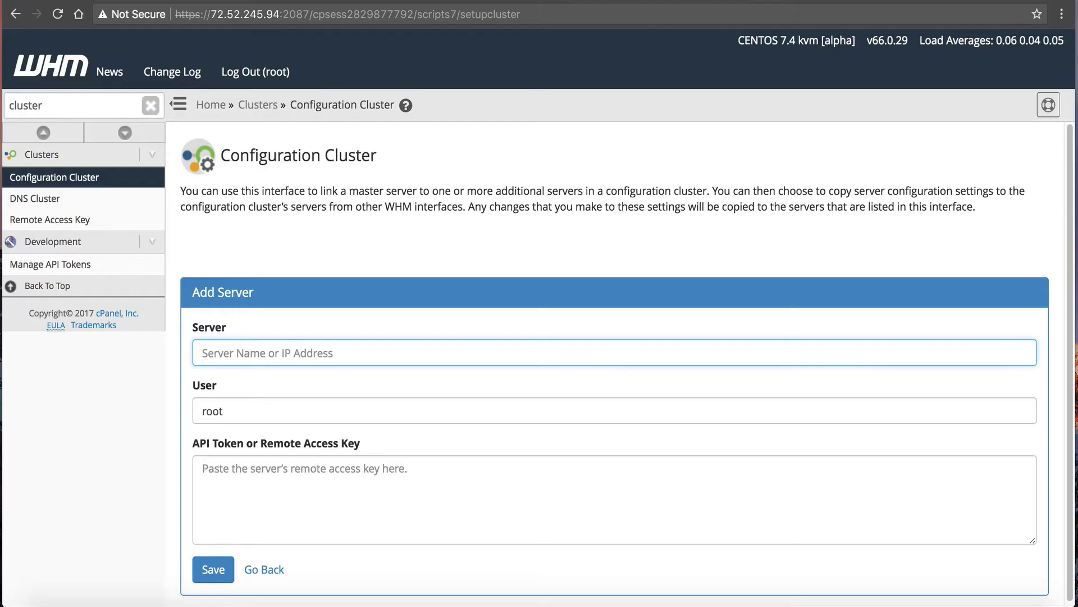
{"action": "right_click", "coordinate": [248, 339]}
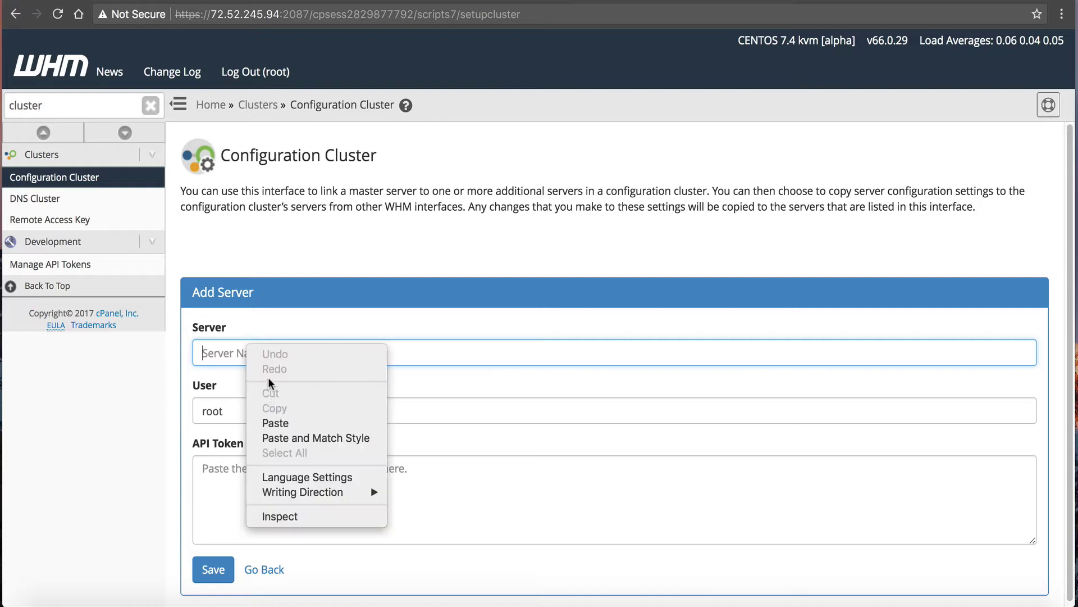
{"action": "left_click", "coordinate": [270, 420]}
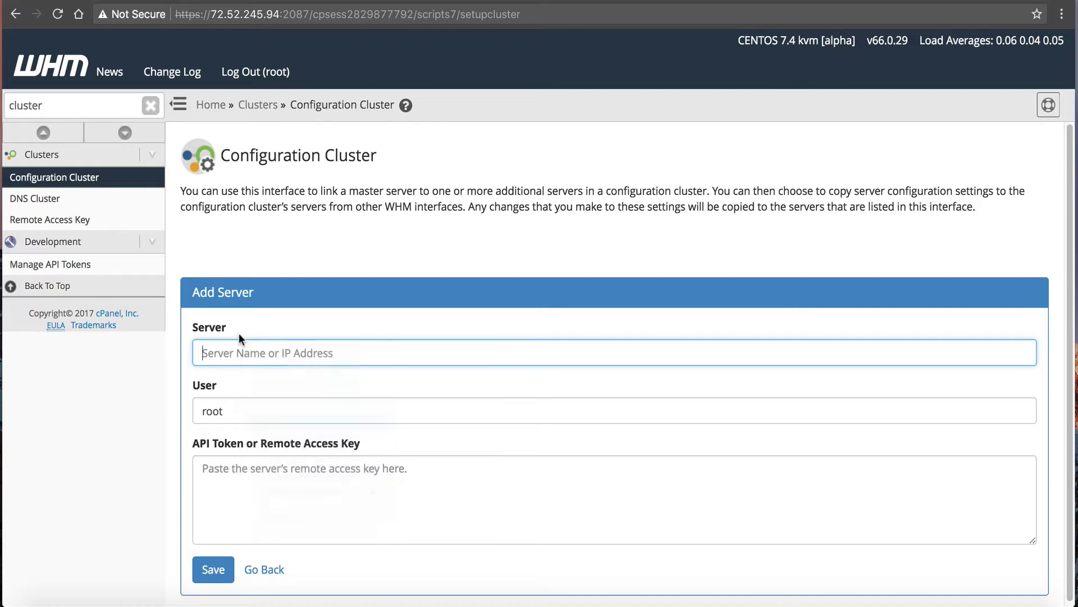
{"action": "left_click", "coordinate": [241, 412]}
{"action": "left_click", "coordinate": [298, 461]}
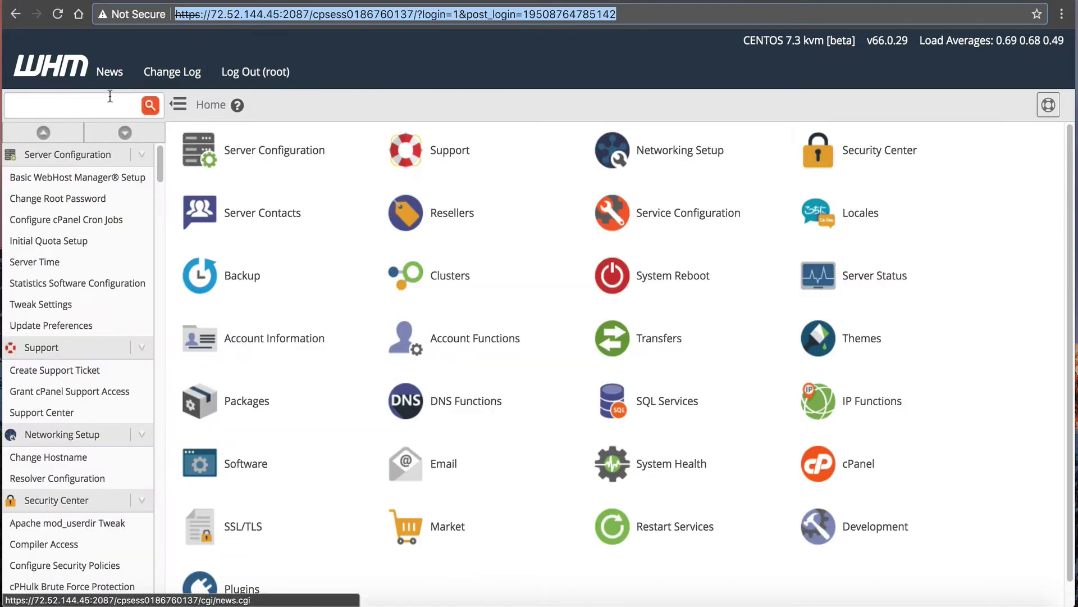
Generate an API token named 'master' on the beta server and copy it.
{"action": "left_click", "coordinate": [73, 105]}
{"action": "type", "text": "api"}
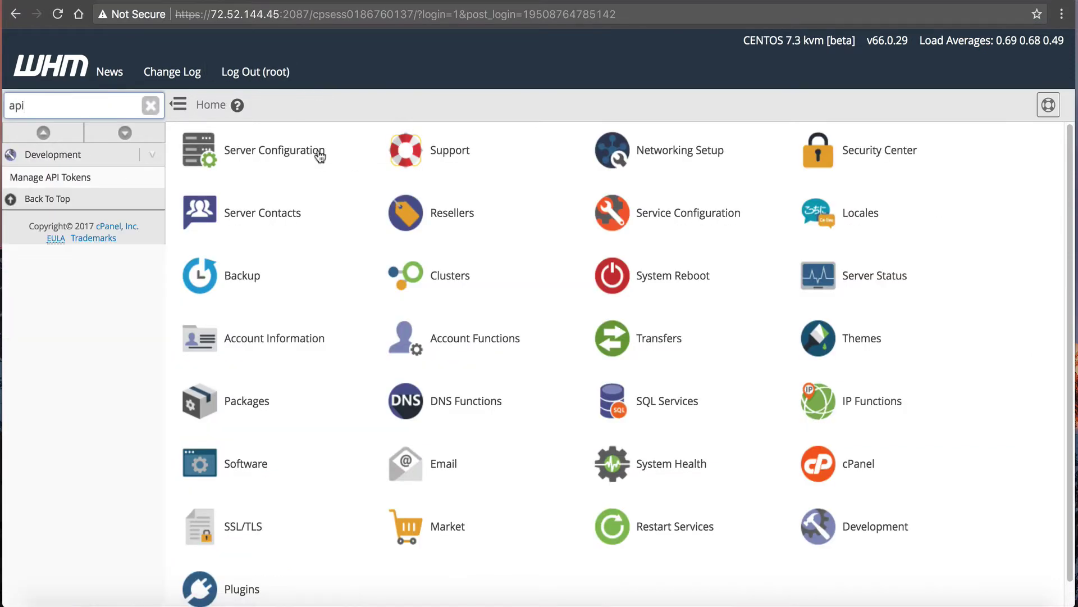
{"action": "left_click", "coordinate": [133, 179]}
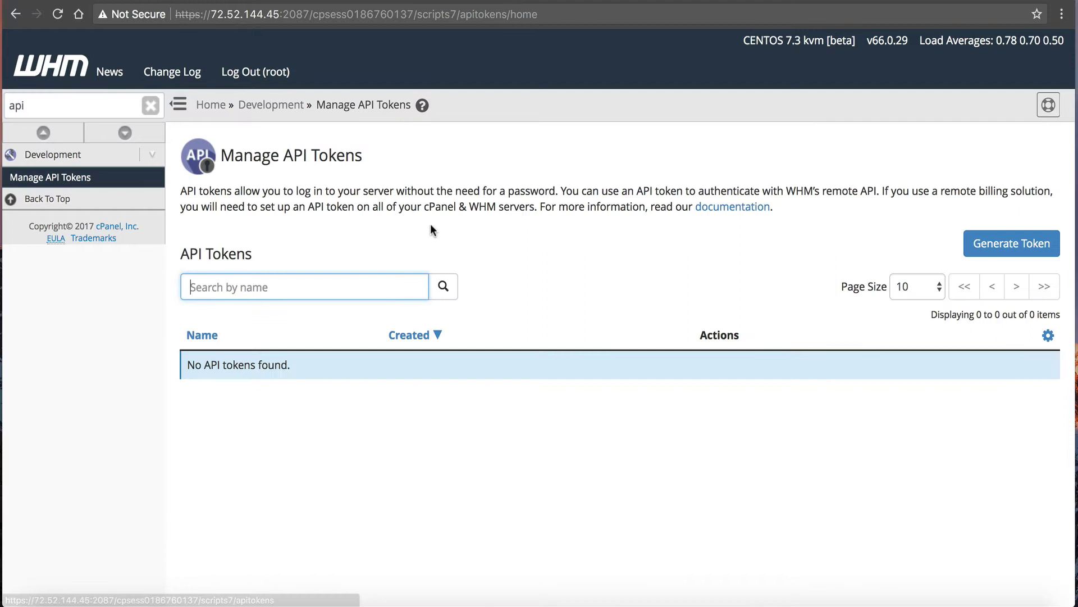
{"action": "left_click", "coordinate": [1000, 254]}
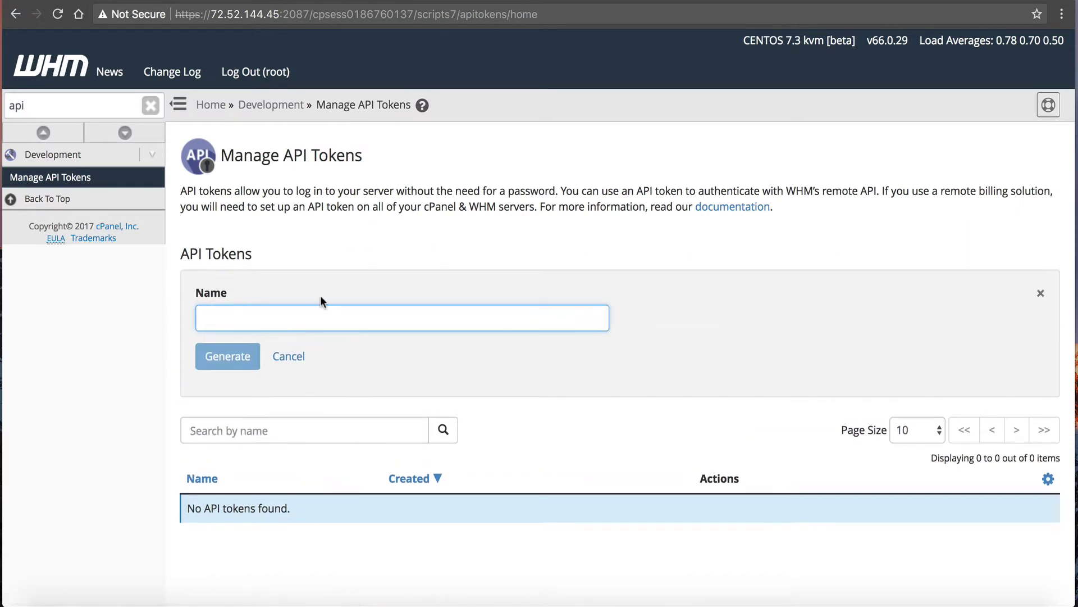
{"action": "type", "text": "master"}
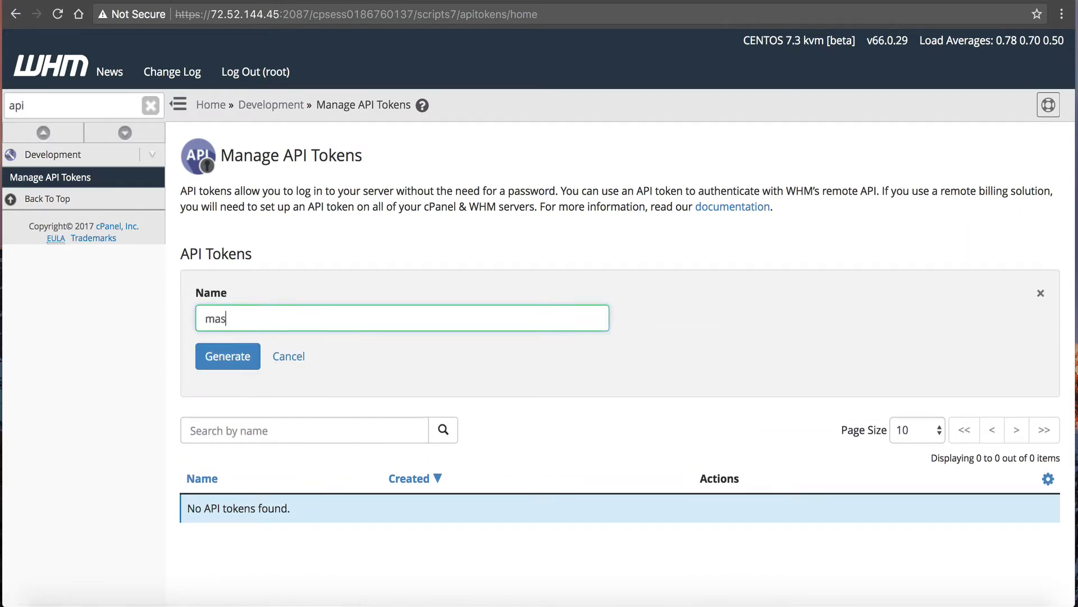
{"action": "left_click", "coordinate": [225, 355]}
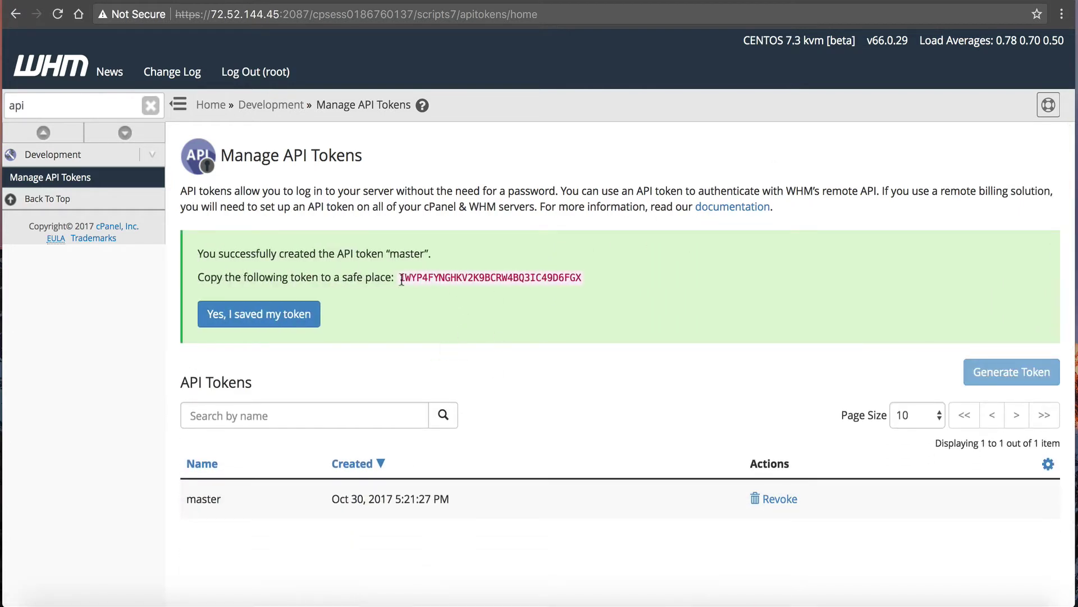
{"action": "left_click_drag", "start_coordinate": [401, 279], "coordinate": [573, 280]}
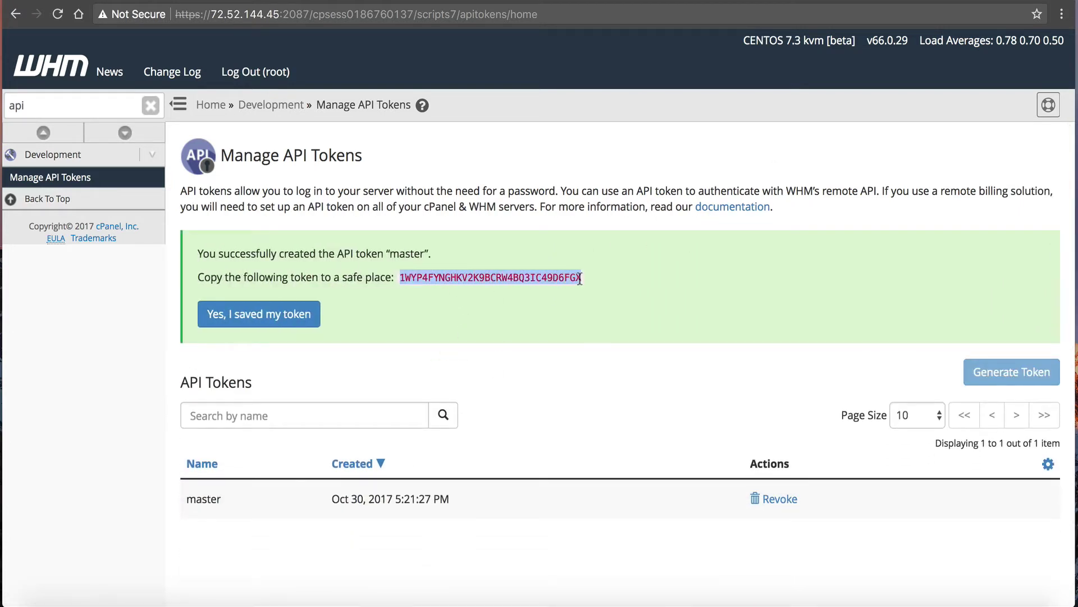
{"action": "right_click", "coordinate": [580, 279]}
{"action": "left_click", "coordinate": [589, 309]}
{"action": "left_click", "coordinate": [309, 314]}
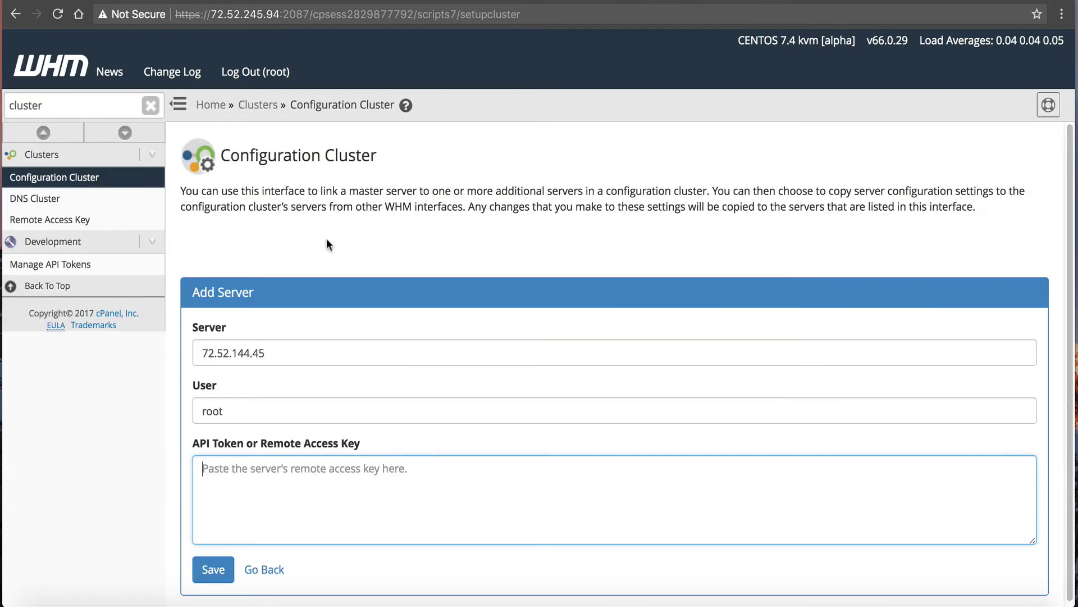
Paste the copied token into the API Token box and save the link to 72.52.144.45.
{"action": "right_click", "coordinate": [223, 477]}
{"action": "left_click", "coordinate": [253, 496]}
{"action": "left_click", "coordinate": [213, 569]}
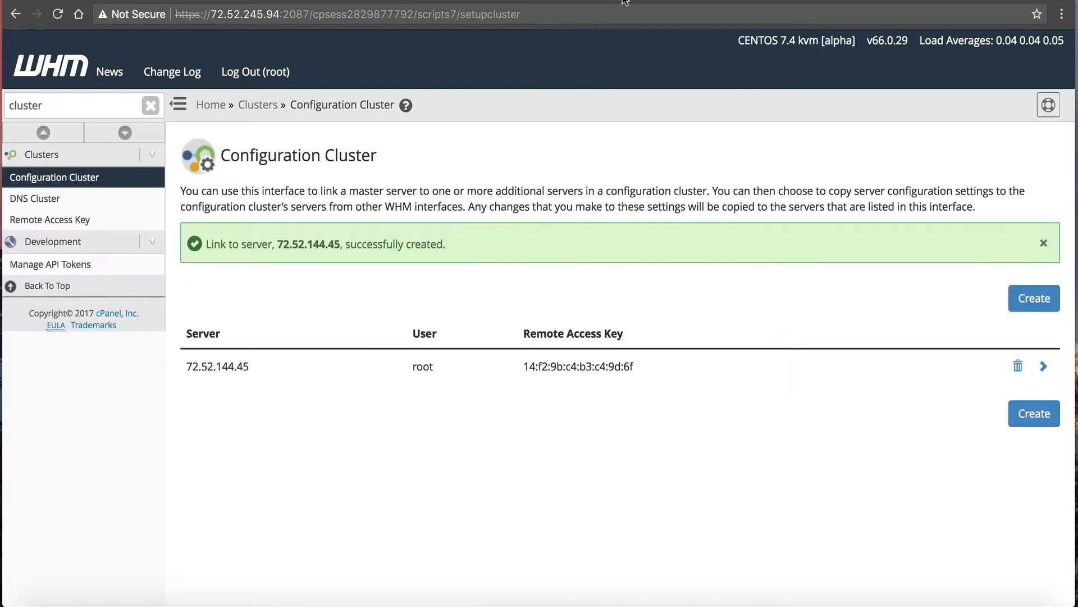
Set root as the alpha server's DNS cluster manager and return to the cluster status.
{"action": "left_click", "coordinate": [91, 200]}
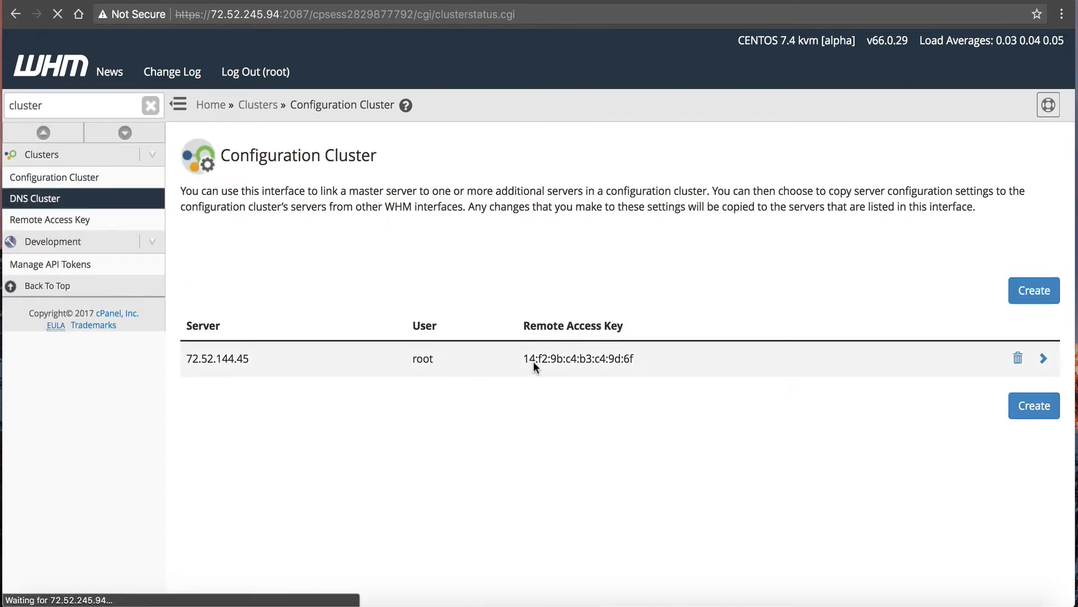
{"action": "left_click", "coordinate": [271, 353]}
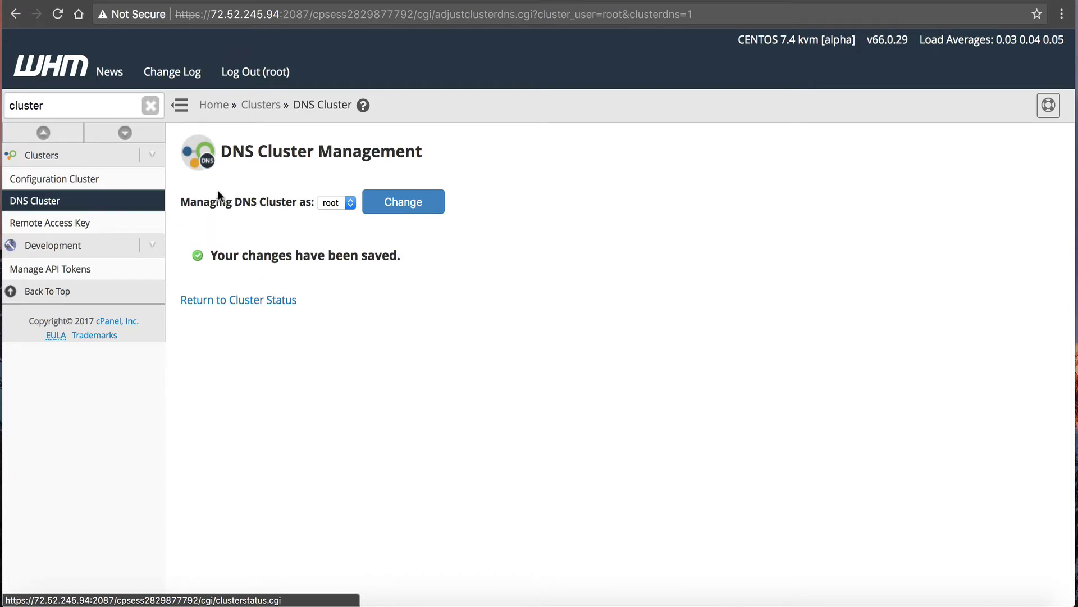
{"action": "left_click", "coordinate": [375, 202]}
{"action": "left_click", "coordinate": [207, 302]}
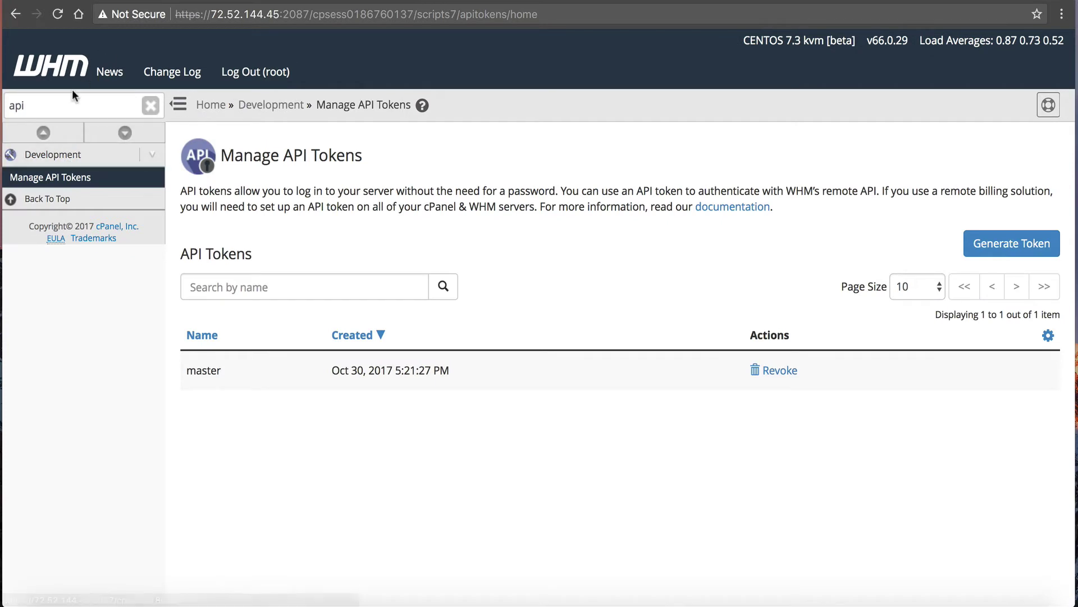
On the second server, search 'clus' and start adding a Configuration Cluster server.
{"action": "left_click_drag", "start_coordinate": [67, 104], "coordinate": [2, 85]}
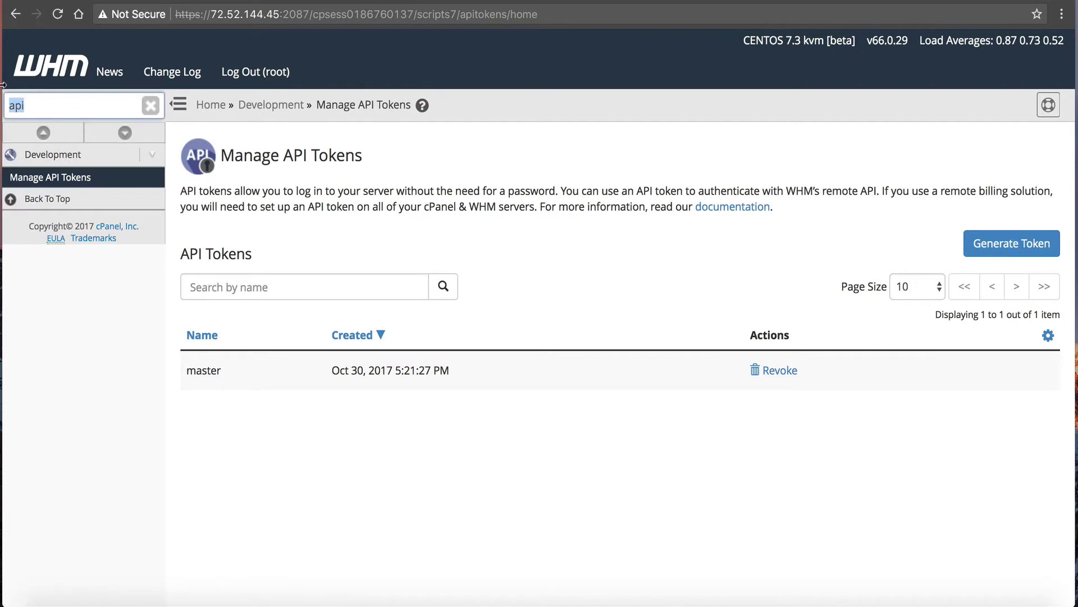
{"action": "type", "text": "cluster"}
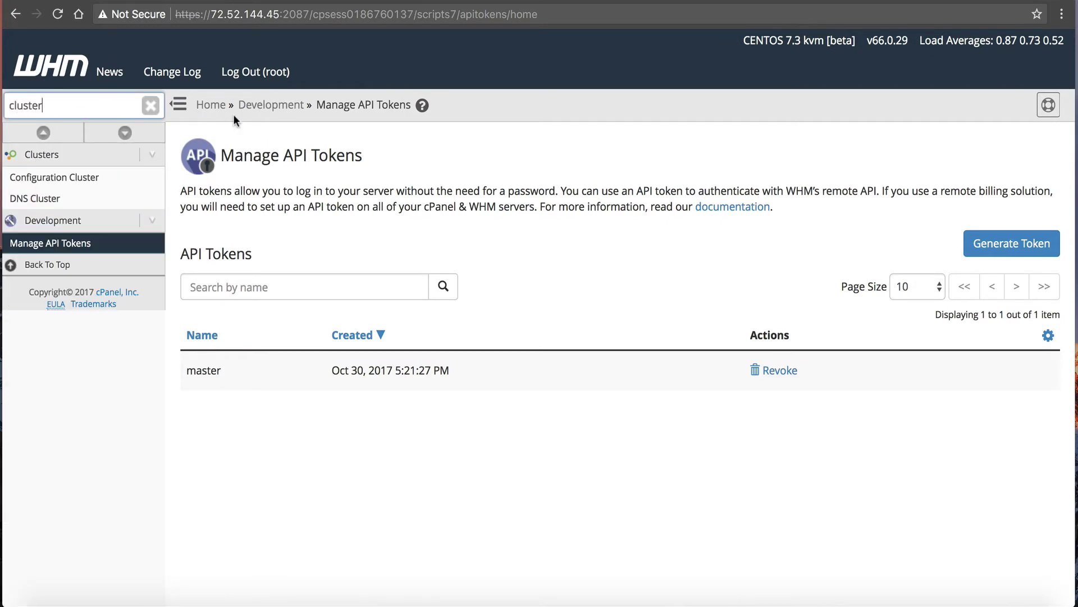
{"action": "left_click", "coordinate": [102, 181]}
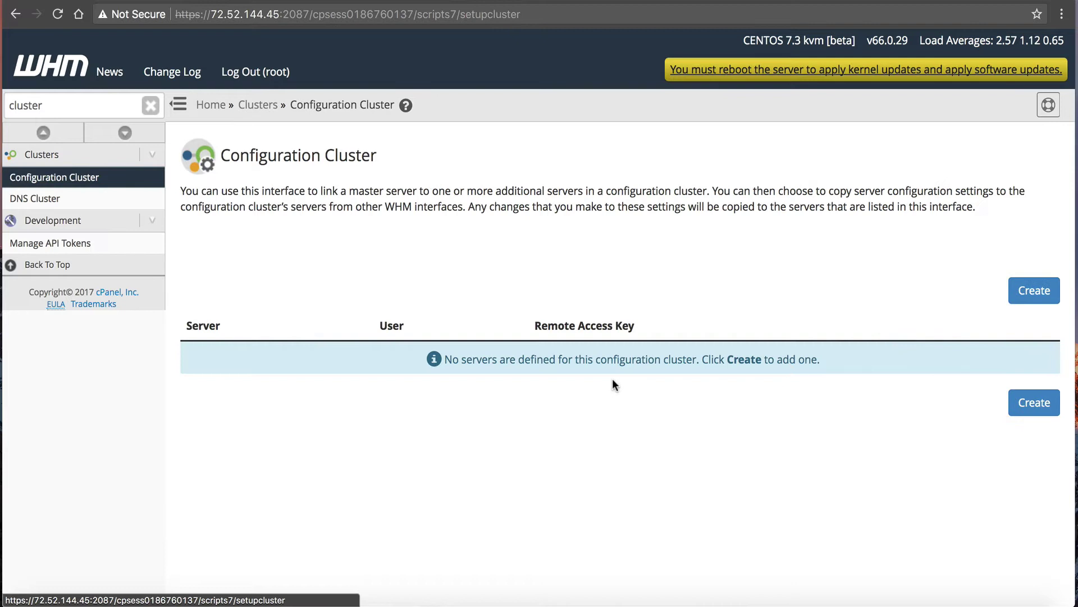
{"action": "left_click", "coordinate": [1018, 290]}
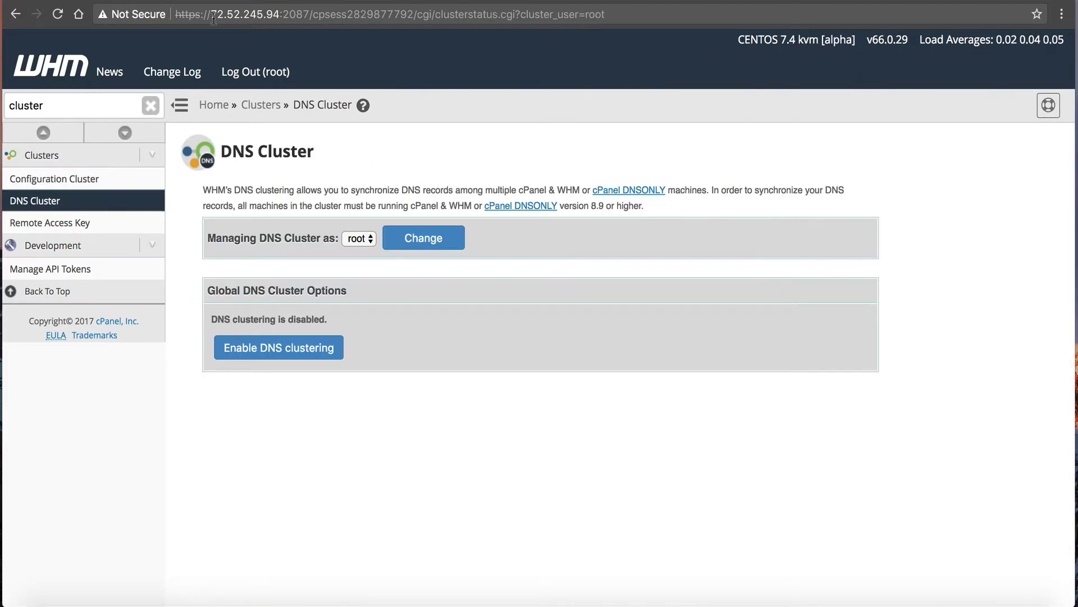
Copy the first server's IP 72.52.245.94 from its address bar into the Server field.
{"action": "left_click", "coordinate": [211, 14]}
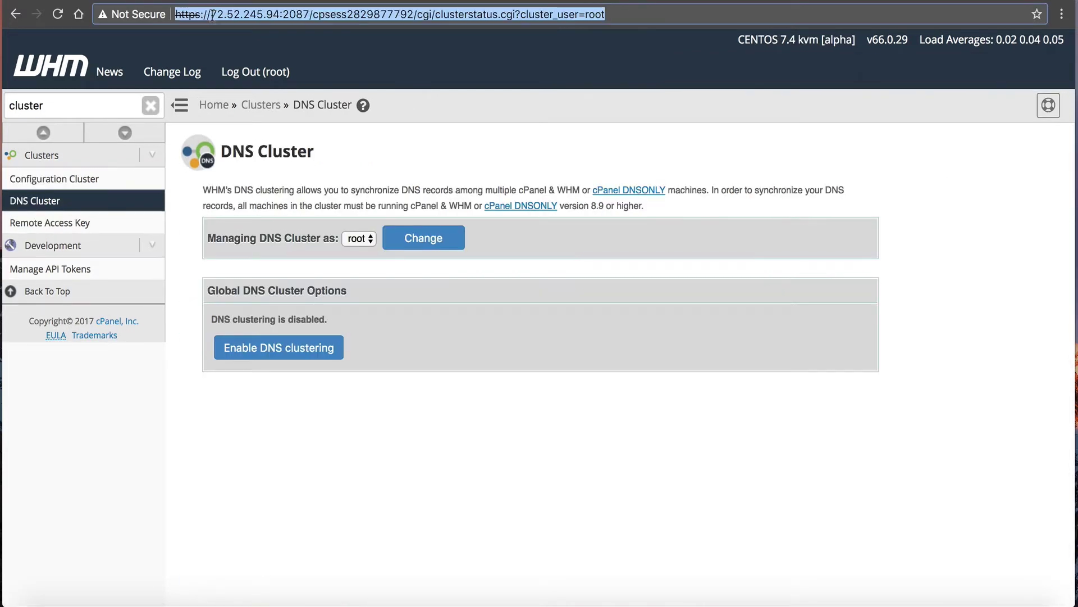
{"action": "left_click", "coordinate": [210, 14]}
{"action": "left_click_drag", "start_coordinate": [210, 14], "coordinate": [280, 11]}
{"action": "right_click", "coordinate": [280, 11]}
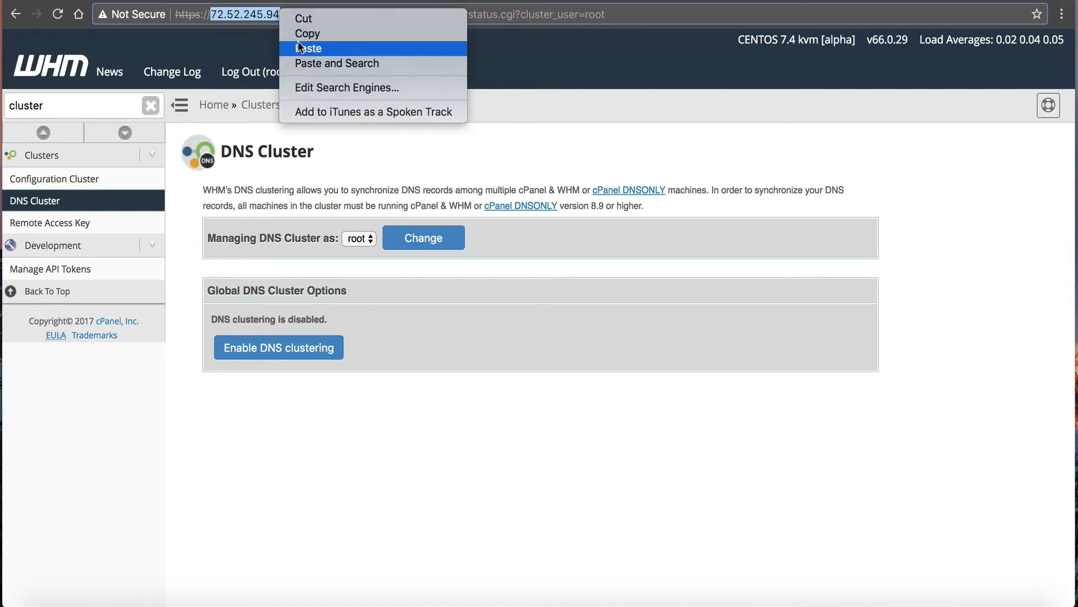
{"action": "left_click", "coordinate": [307, 33]}
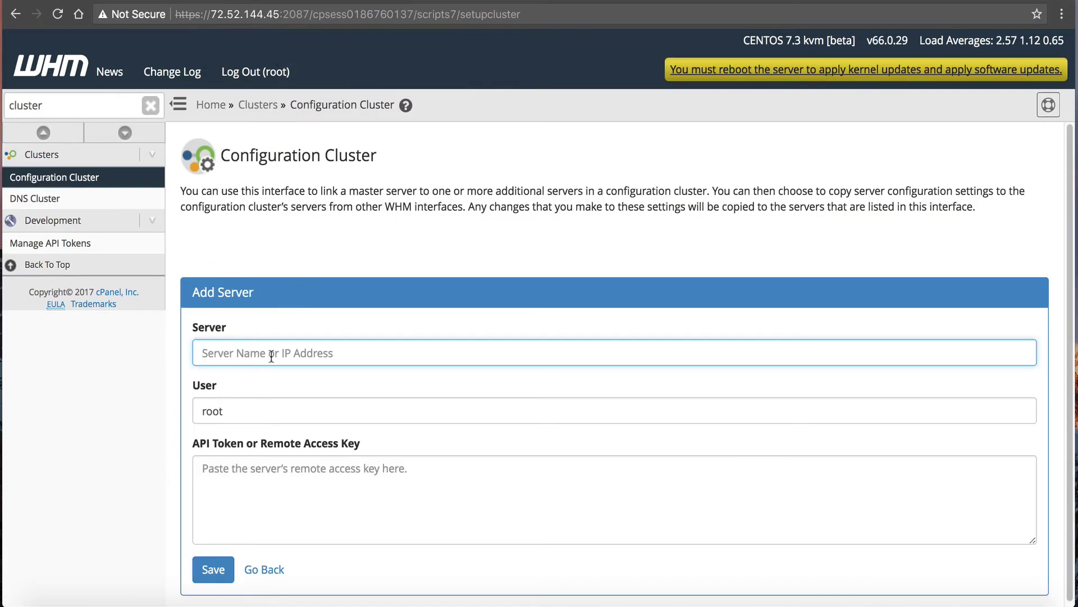
{"action": "right_click", "coordinate": [271, 356]}
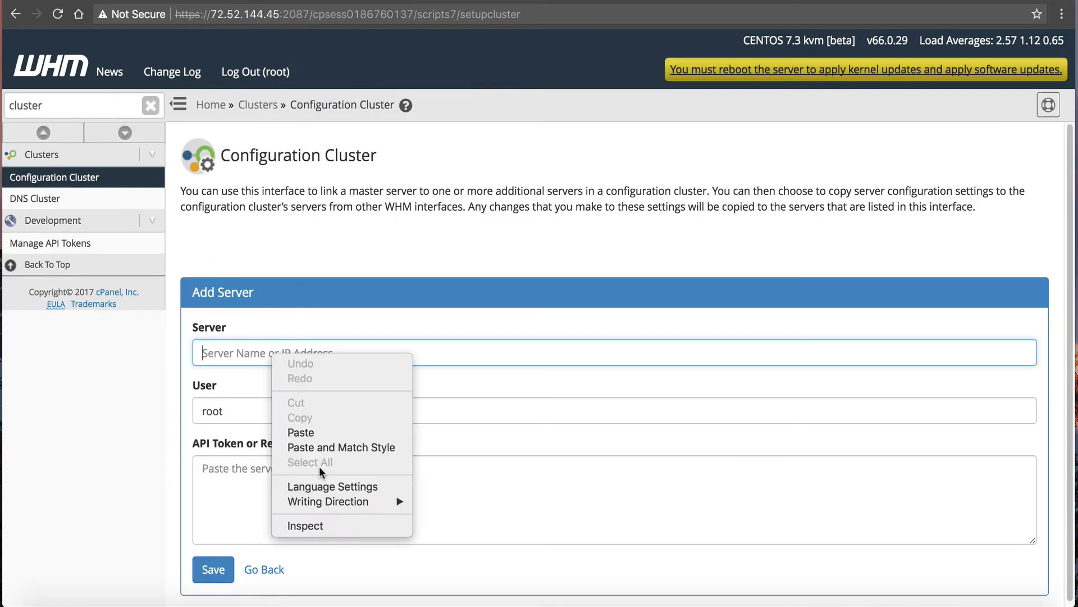
{"action": "left_click", "coordinate": [292, 434]}
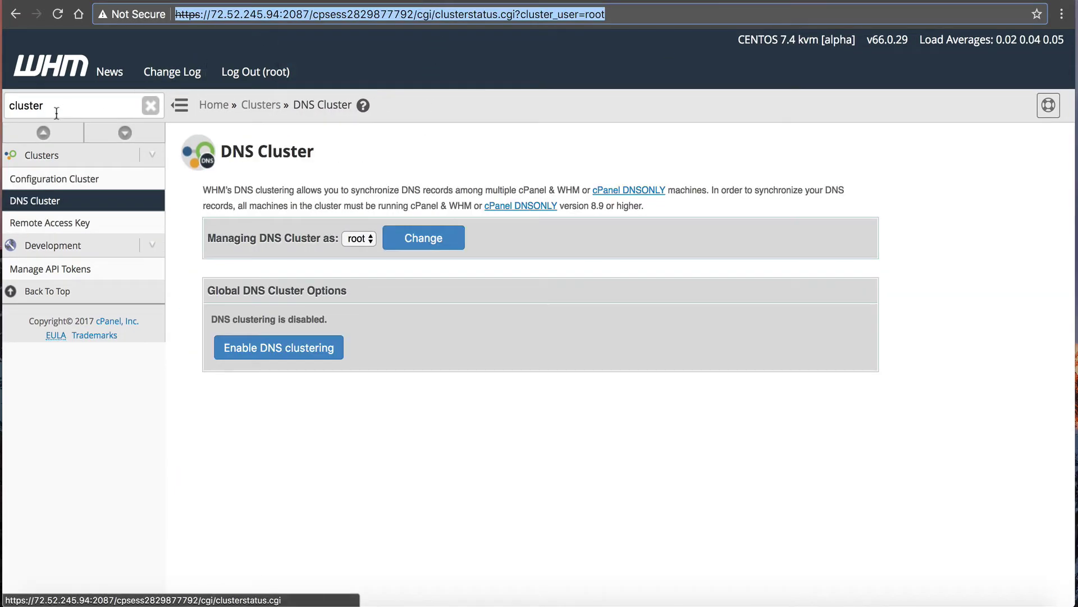
{"action": "double_click", "coordinate": [26, 105]}
Generate a new API token named 'slave' on this server.
{"action": "type", "text": "token"}
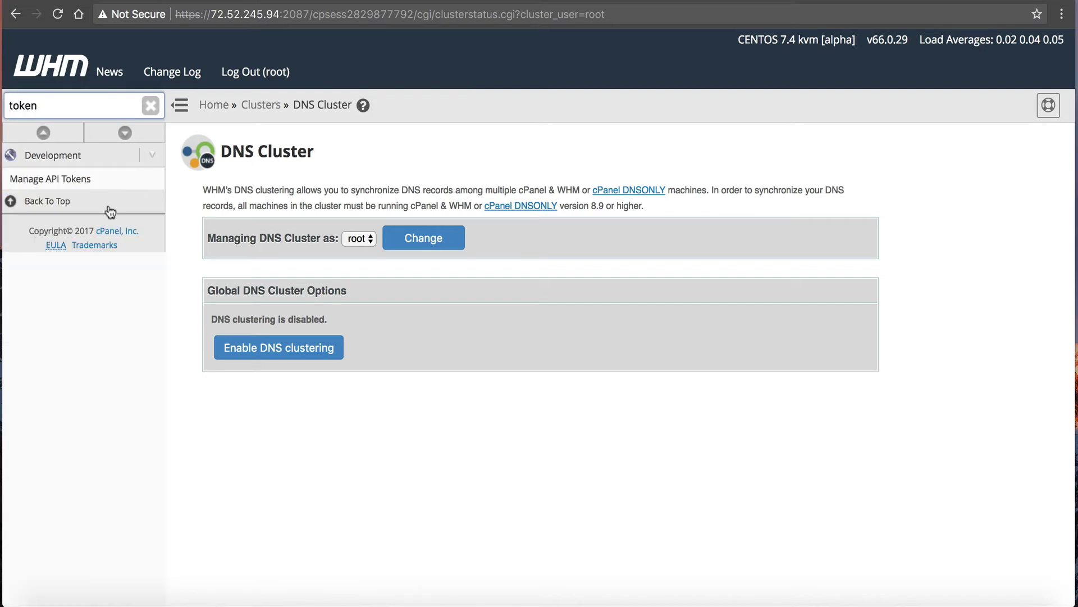
{"action": "left_click", "coordinate": [79, 180]}
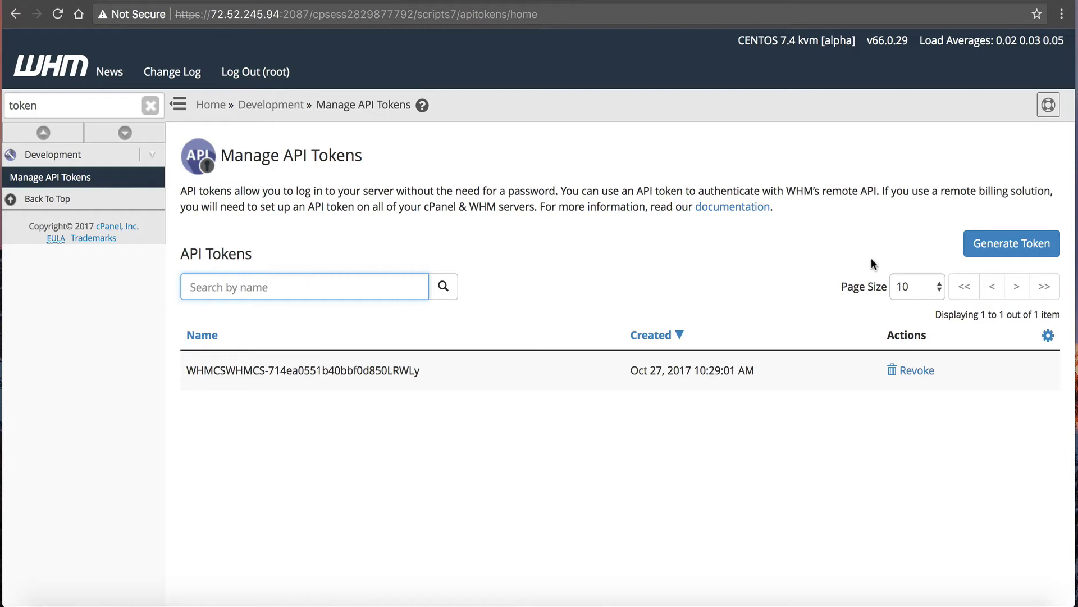
{"action": "left_click", "coordinate": [1044, 246]}
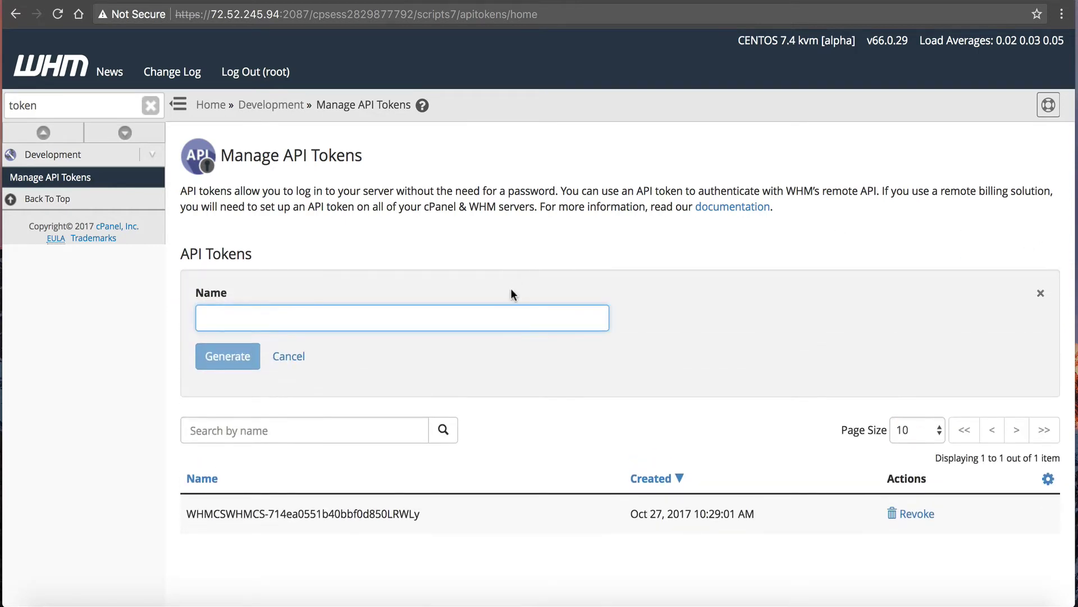
{"action": "type", "text": "slave"}
{"action": "left_click", "coordinate": [229, 356]}
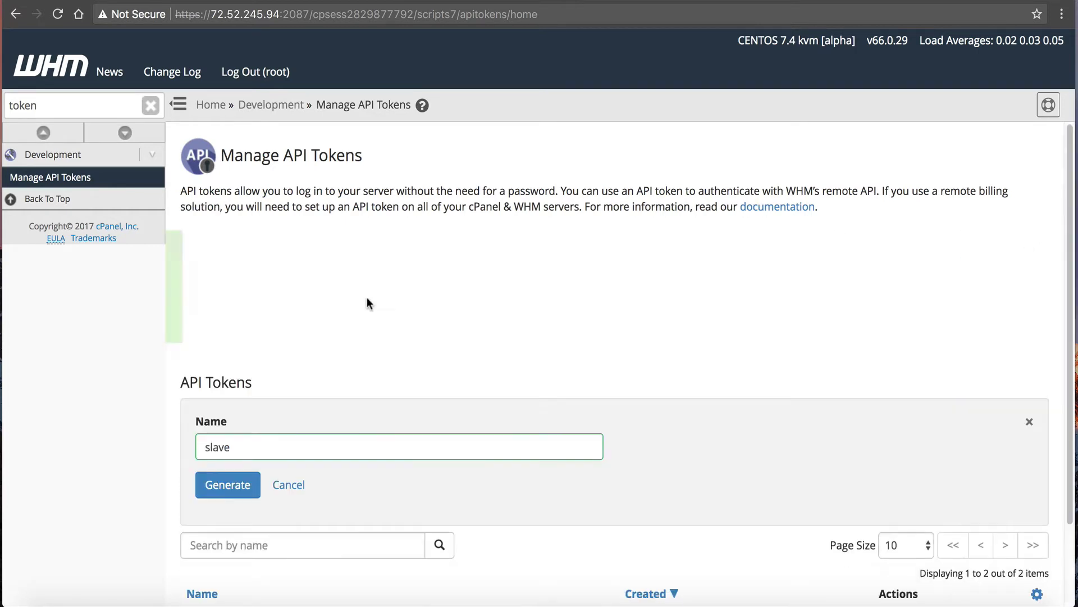
Copy the slave token and save it as the Configuration Cluster link to 72.52.245.94.
{"action": "left_click_drag", "start_coordinate": [591, 275], "coordinate": [396, 276]}
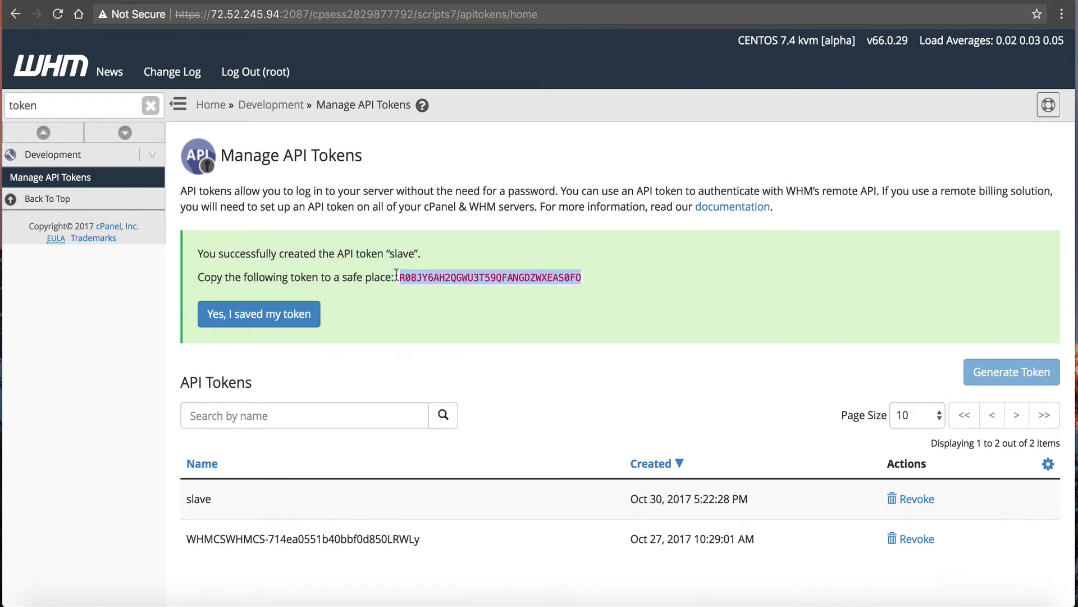
{"action": "right_click", "coordinate": [404, 278]}
{"action": "left_click", "coordinate": [419, 307]}
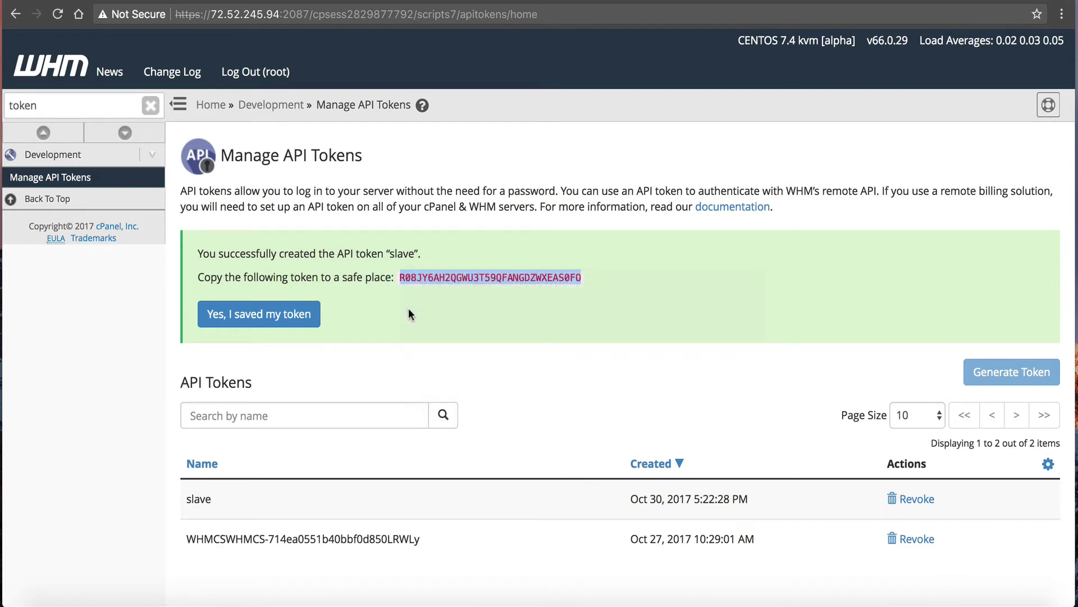
{"action": "left_click", "coordinate": [278, 314]}
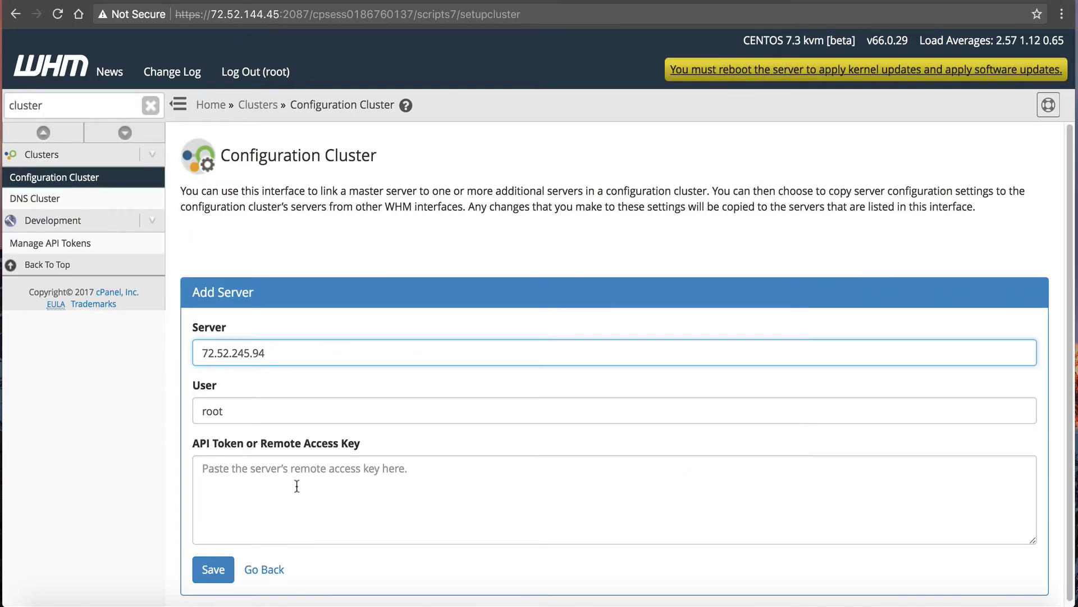
{"action": "right_click", "coordinate": [298, 484]}
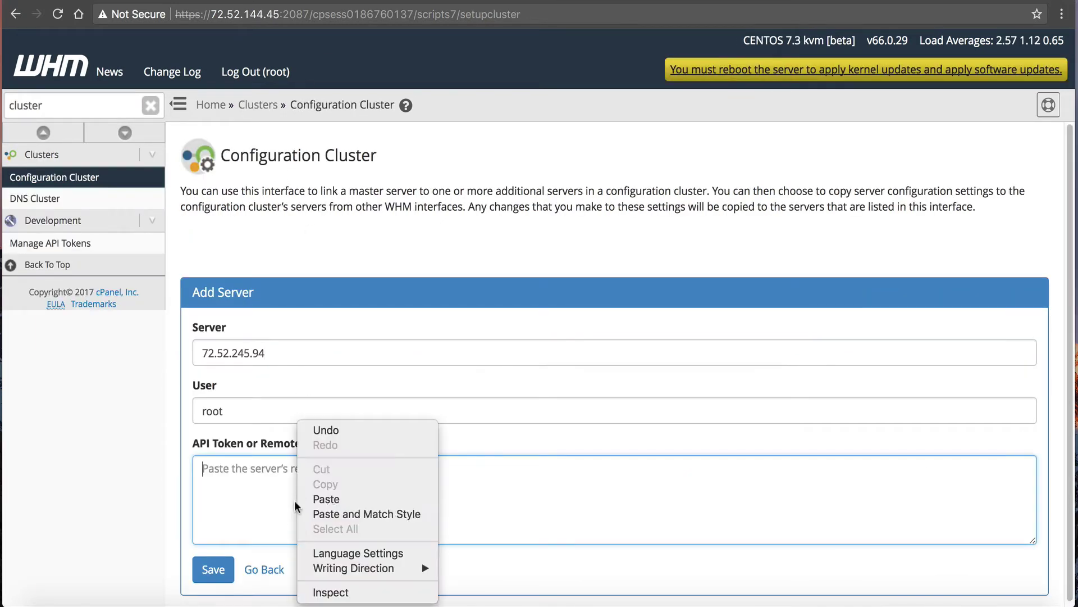
{"action": "left_click", "coordinate": [332, 499]}
{"action": "left_click", "coordinate": [213, 569]}
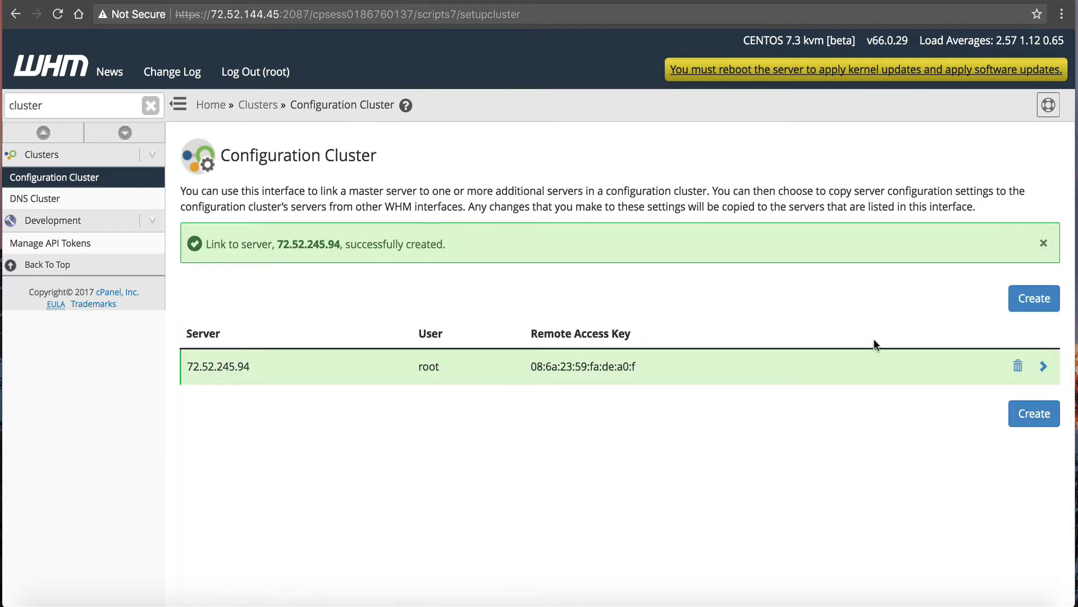
Enable DNS clustering on this server and return to the cluster status page.
{"action": "left_click", "coordinate": [39, 198]}
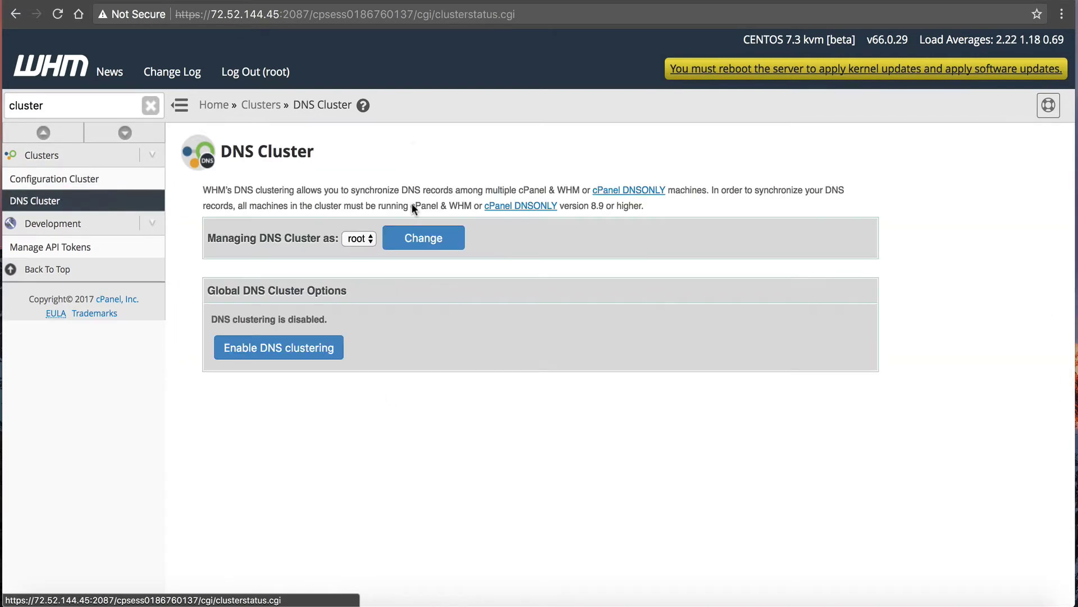
{"action": "left_click", "coordinate": [329, 349]}
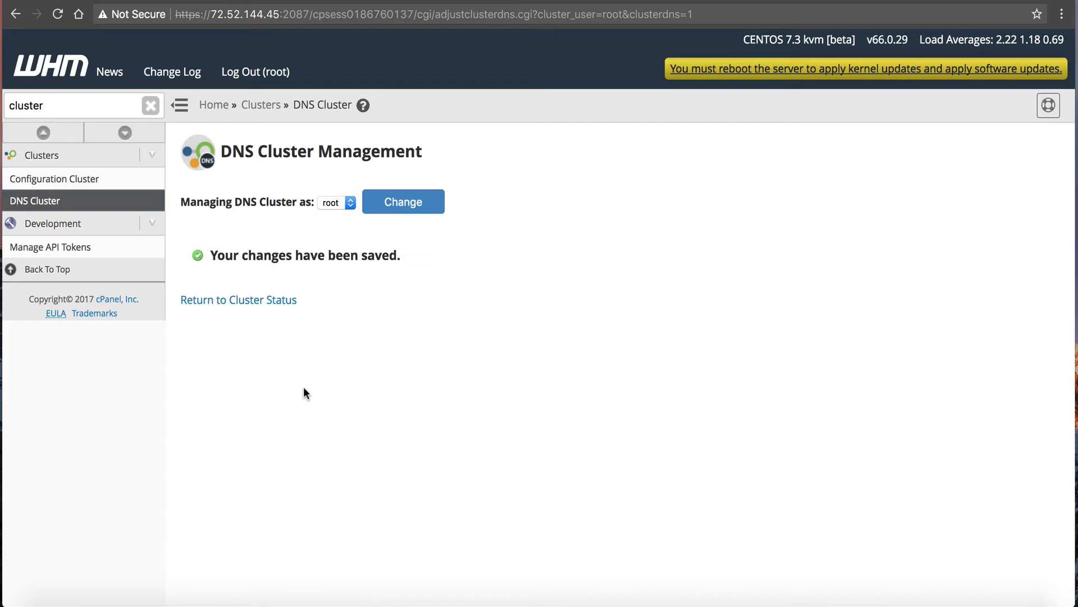
{"action": "left_click", "coordinate": [272, 302]}
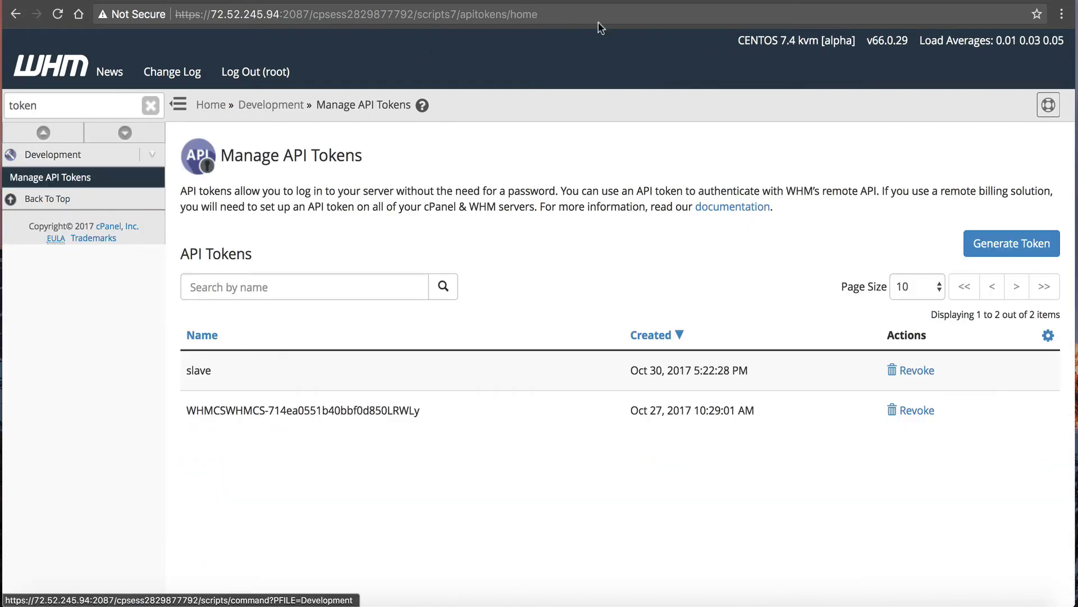
On the other server, find DNS Cluster via a 'dns' search and enable clustering there too.
{"action": "double_click", "coordinate": [76, 105]}
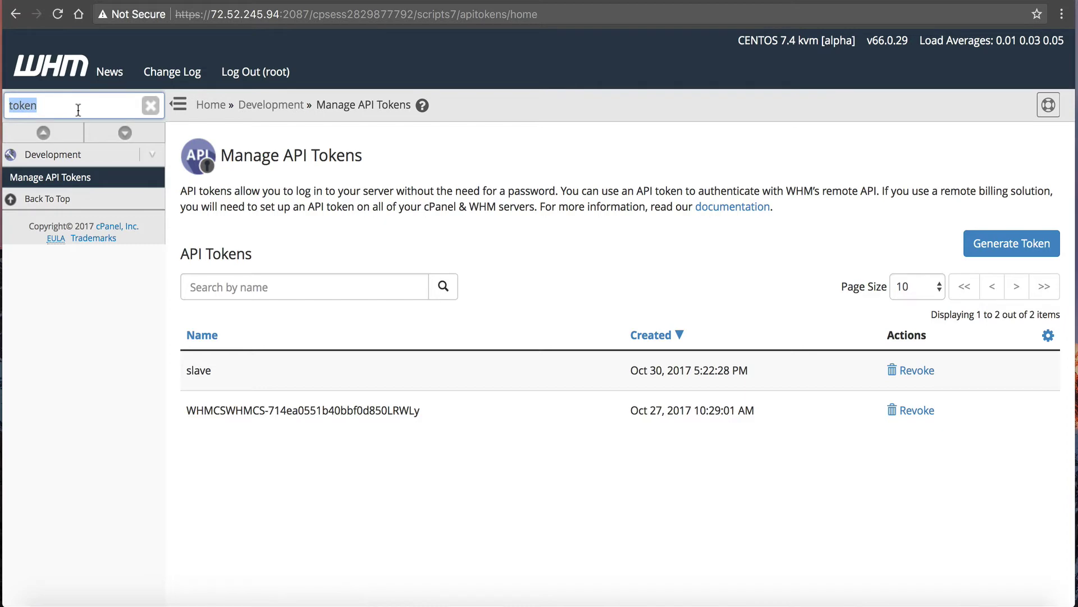
{"action": "type", "text": "dns"}
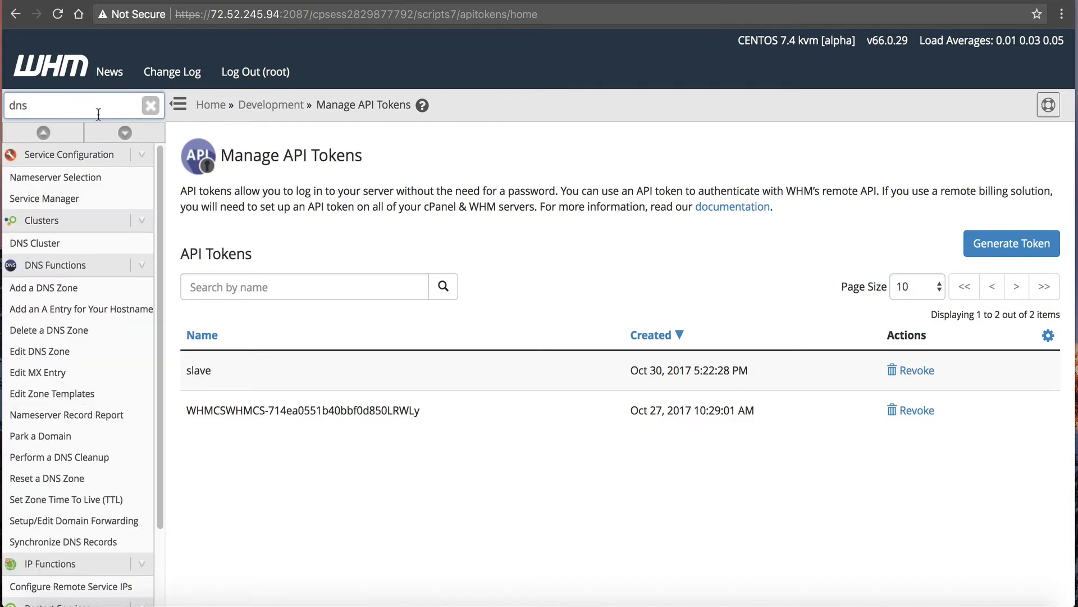
{"action": "left_click", "coordinate": [104, 244]}
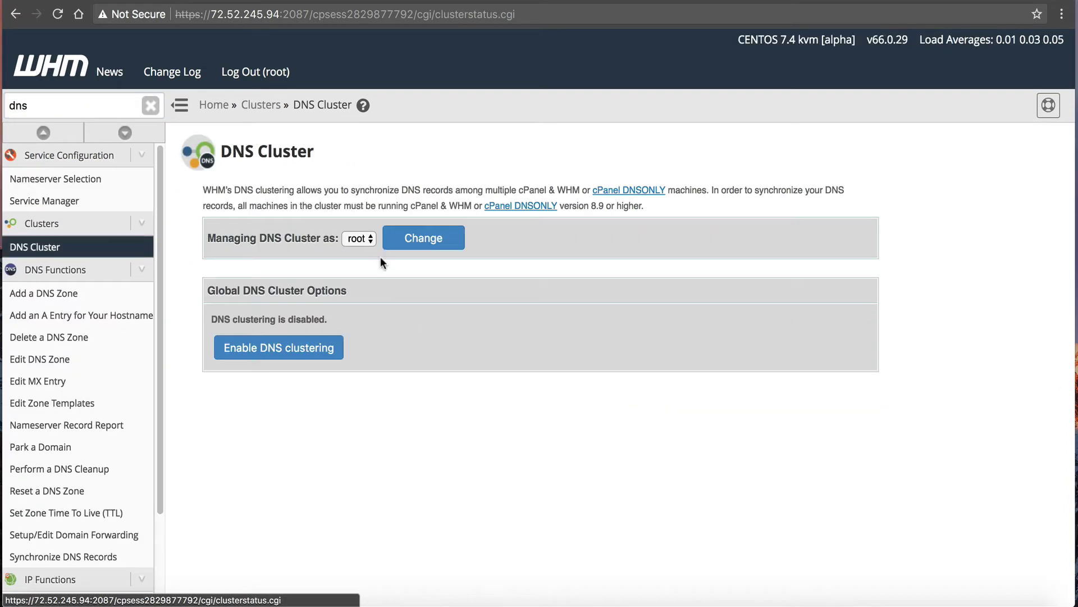
{"action": "left_click", "coordinate": [295, 346]}
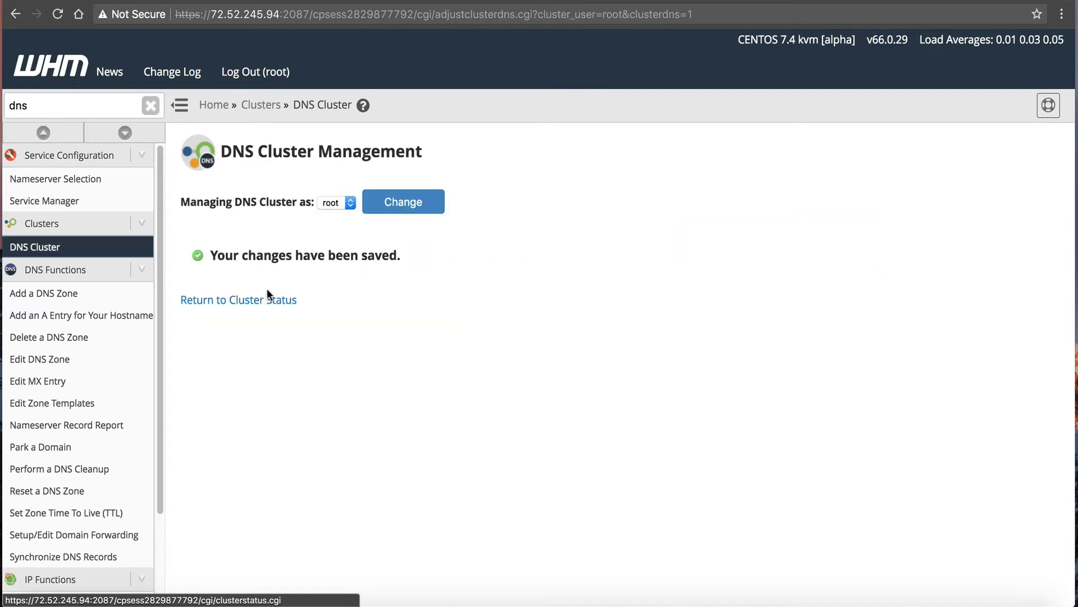
{"action": "left_click", "coordinate": [267, 301]}
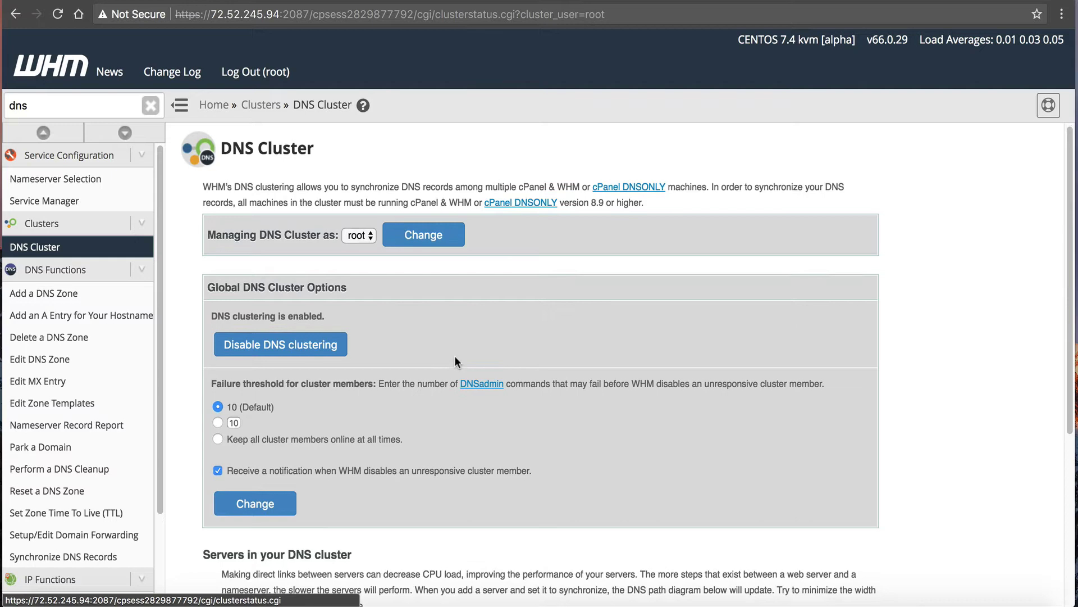
{"action": "scroll", "coordinate": [469, 319], "scroll_direction": "down", "scroll_amount": 5}
{"action": "left_click", "coordinate": [346, 442]}
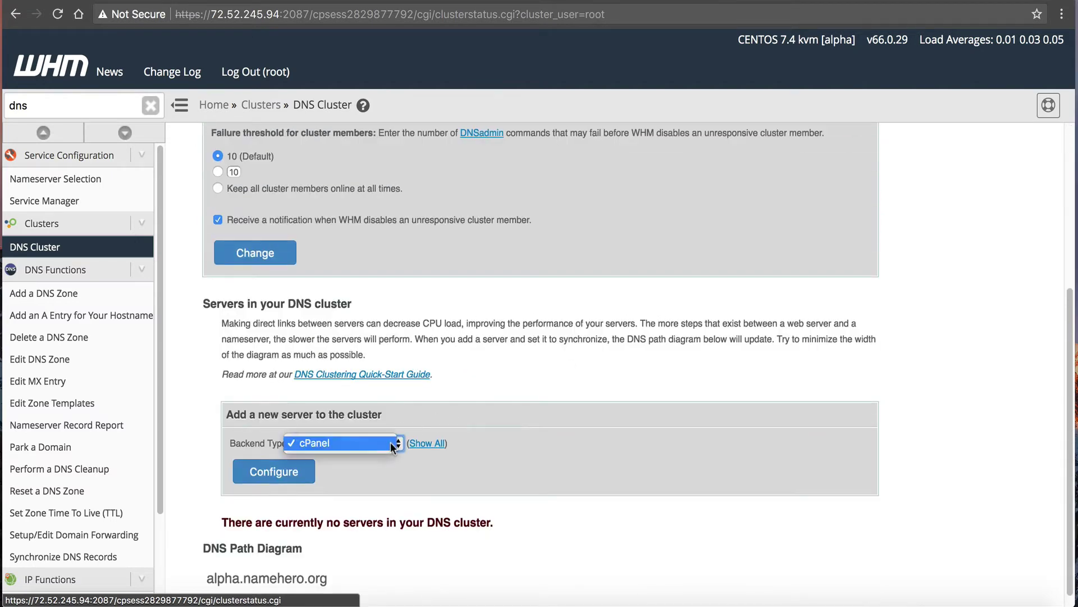
{"action": "left_click", "coordinate": [323, 442]}
{"action": "scroll", "coordinate": [460, 339], "scroll_direction": "down", "scroll_amount": 1}
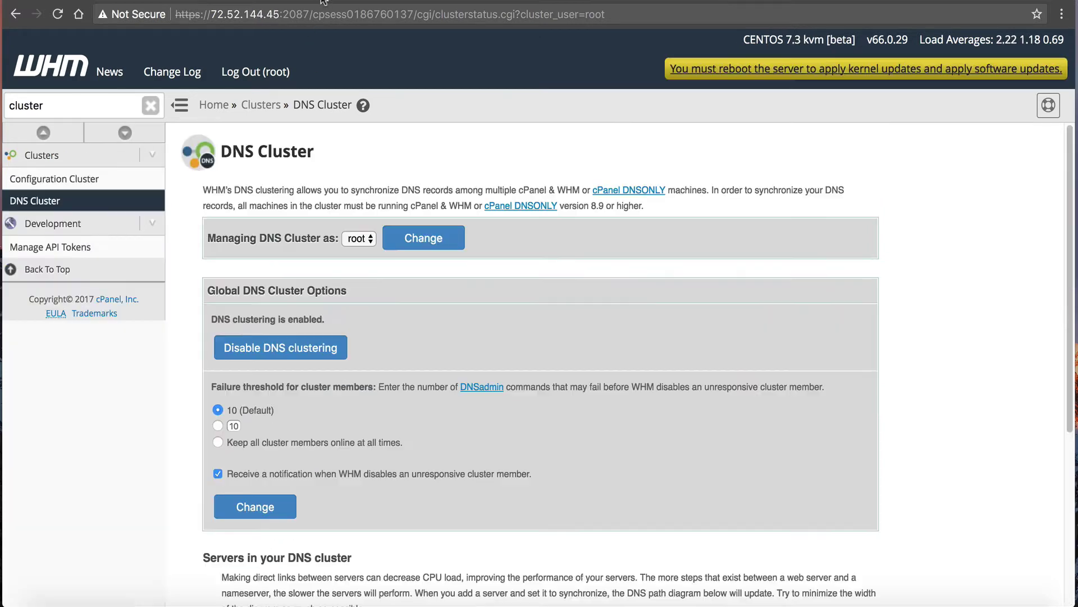
{"action": "scroll", "coordinate": [340, 337], "scroll_direction": "down", "scroll_amount": 5}
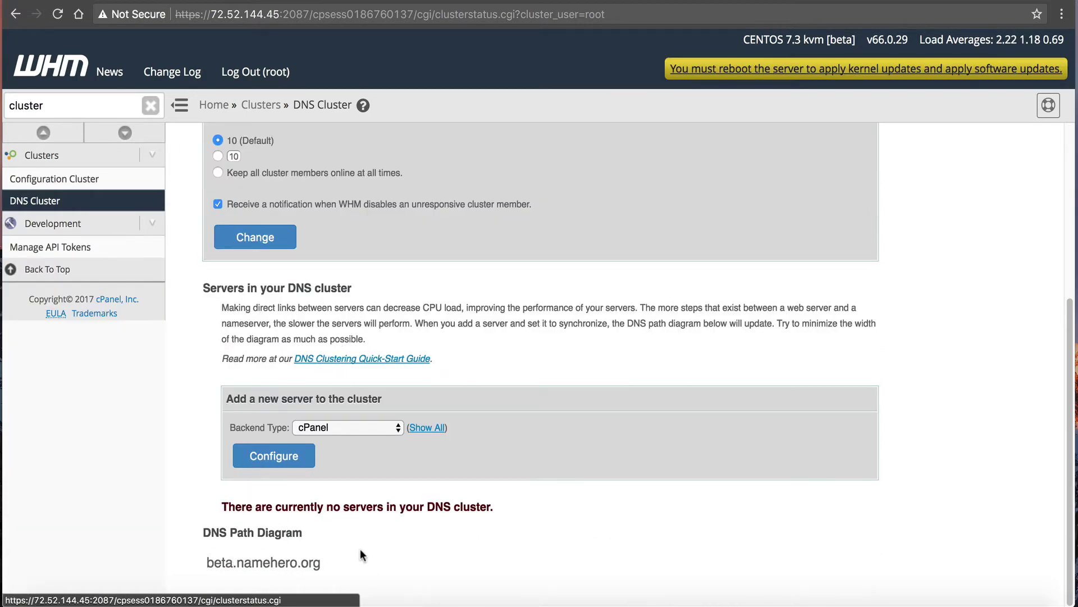
{"action": "scroll", "coordinate": [376, 449], "scroll_direction": "up", "scroll_amount": 5}
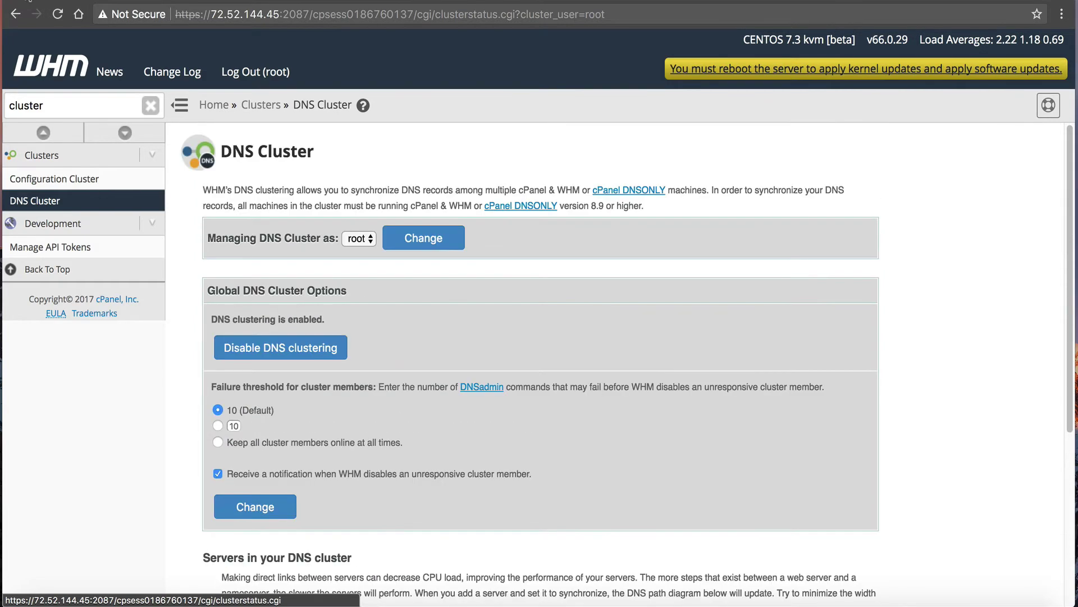
{"action": "left_click_drag", "start_coordinate": [49, 105], "coordinate": [3, 91]}
{"action": "type", "text": "dns"}
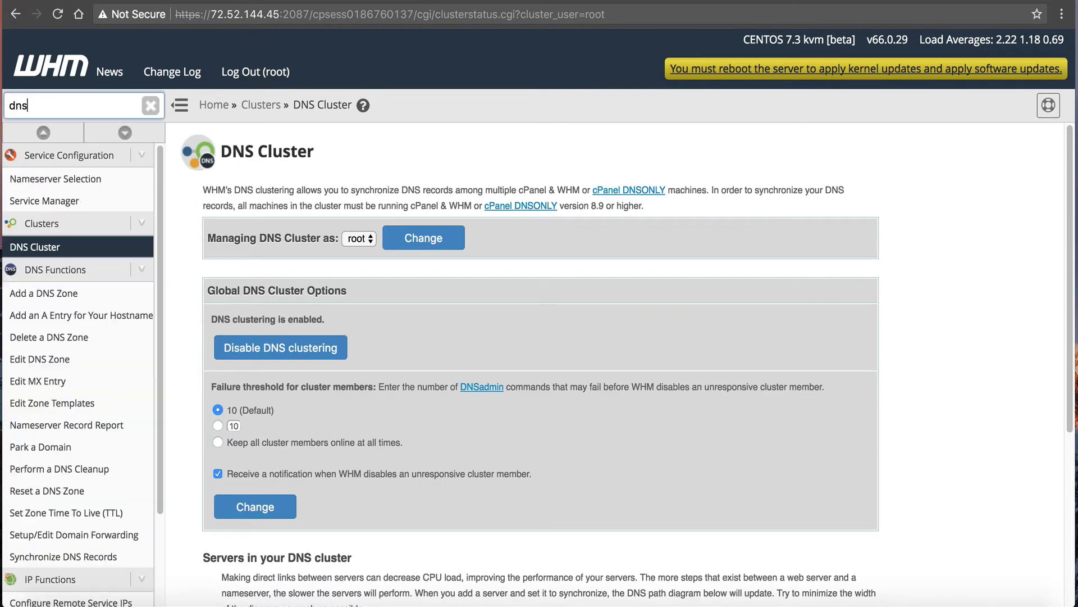
{"action": "left_click", "coordinate": [40, 359]}
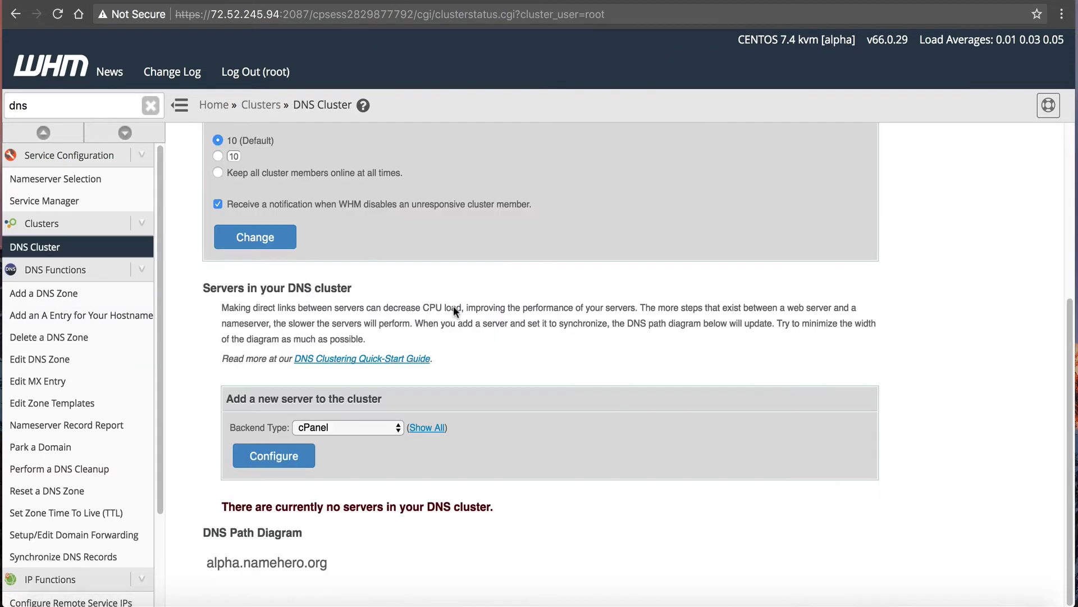
{"action": "scroll", "coordinate": [453, 306], "scroll_direction": "up", "scroll_amount": 5}
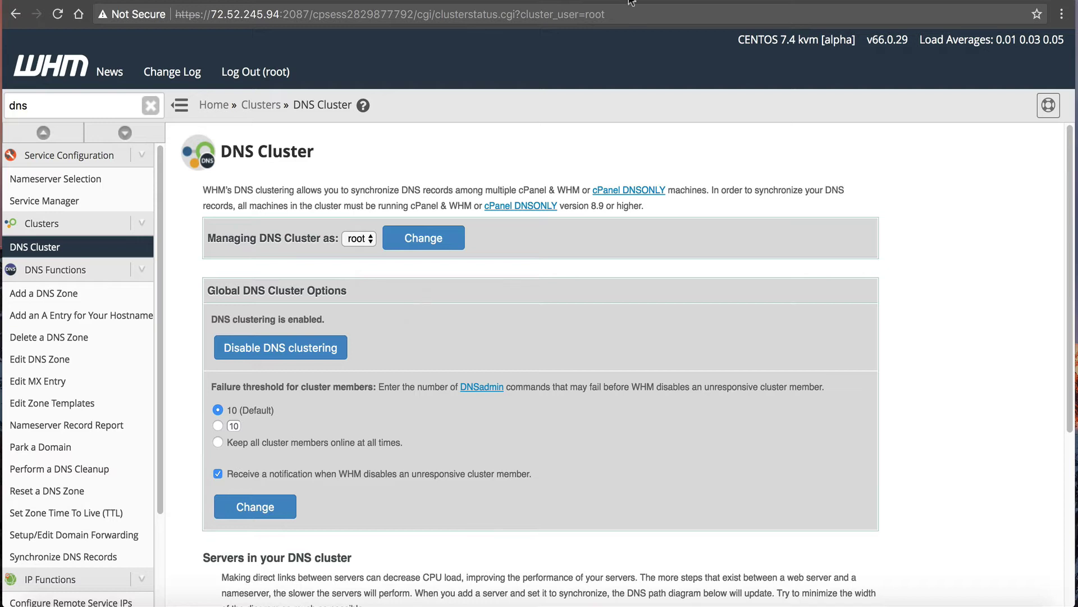
Reload the DNS cluster page as root and begin adding a new server.
{"action": "left_click", "coordinate": [416, 238]}
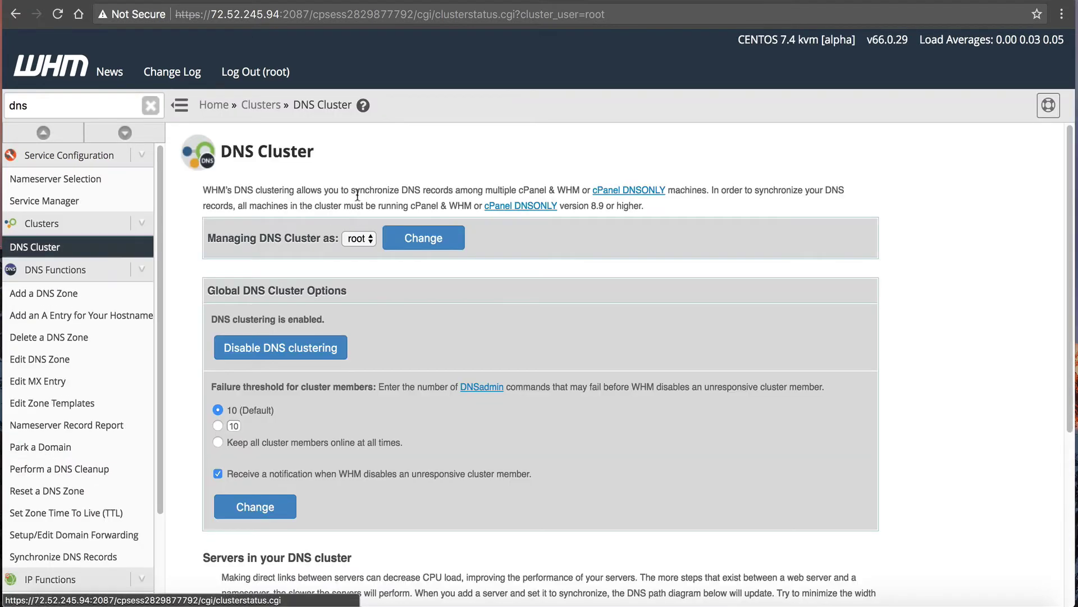
{"action": "scroll", "coordinate": [433, 297], "scroll_direction": "down", "scroll_amount": 1}
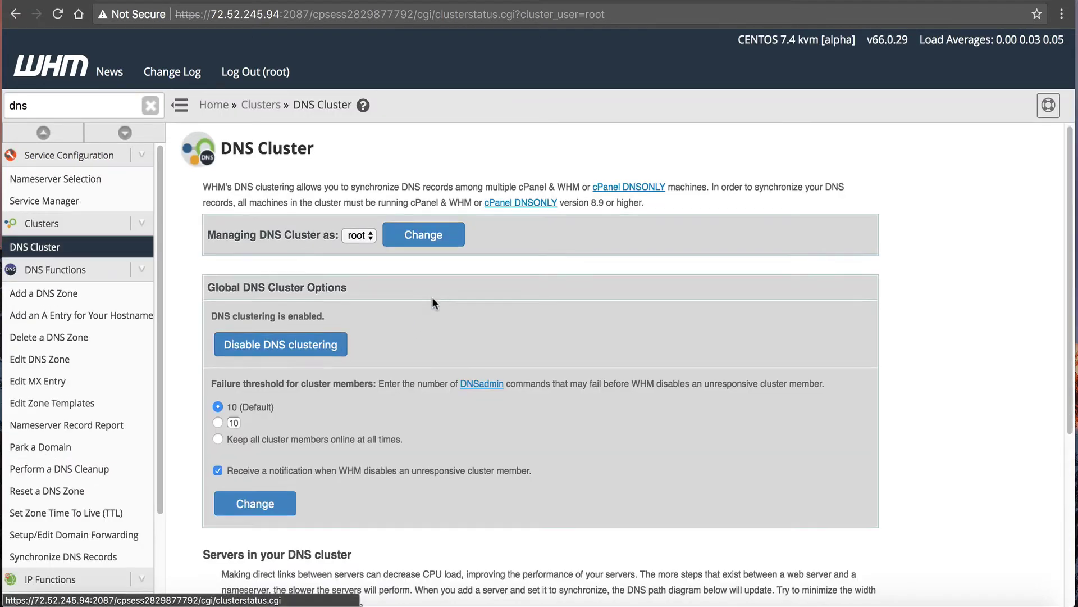
{"action": "scroll", "coordinate": [426, 311], "scroll_direction": "down", "scroll_amount": 10}
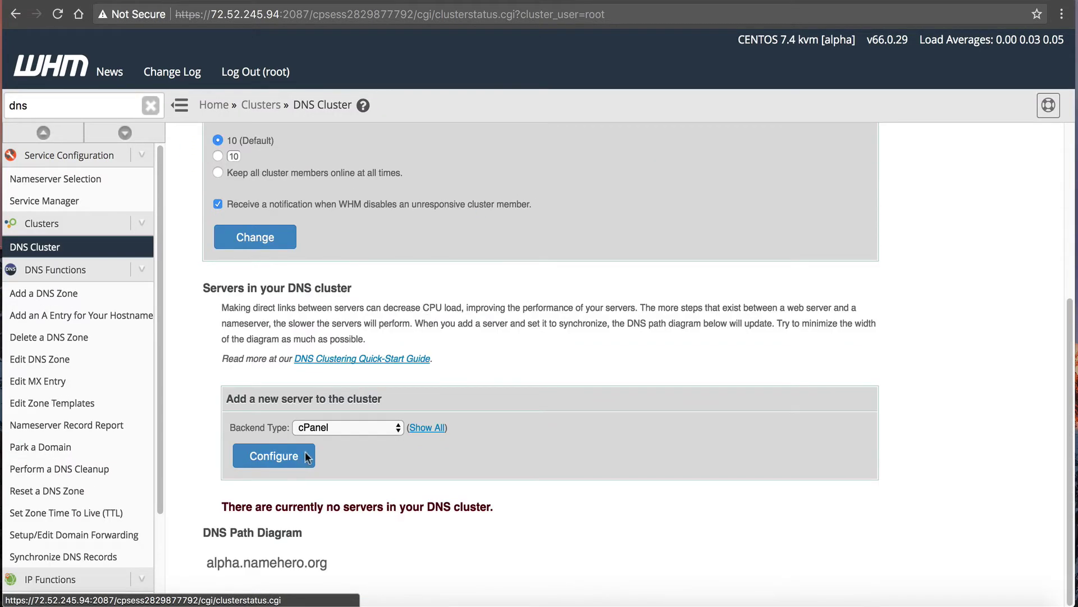
{"action": "left_click", "coordinate": [280, 458]}
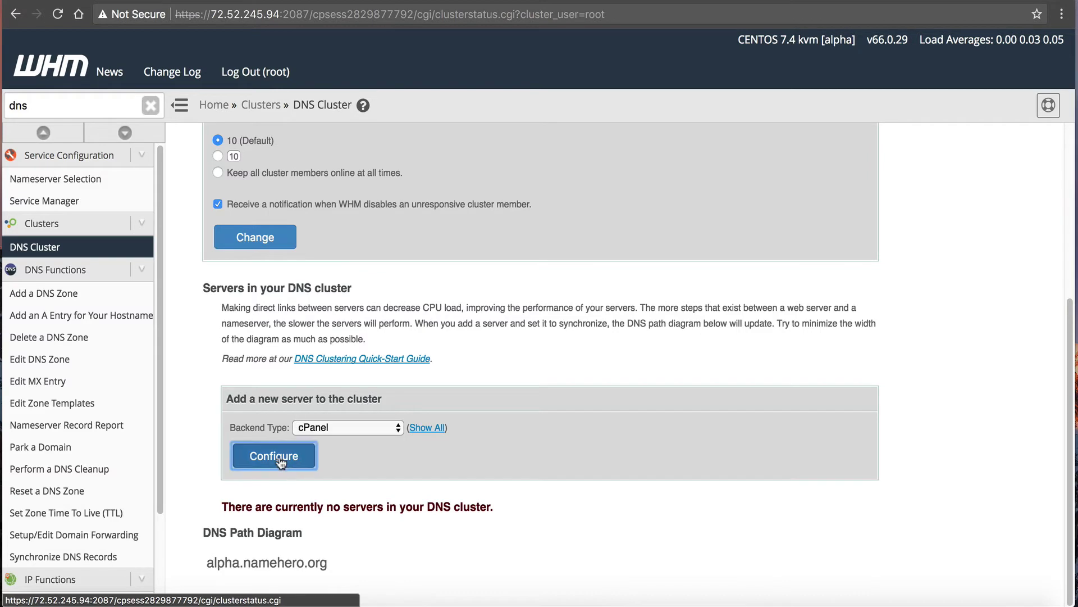
{"action": "scroll", "coordinate": [306, 349], "scroll_direction": "down", "scroll_amount": 1}
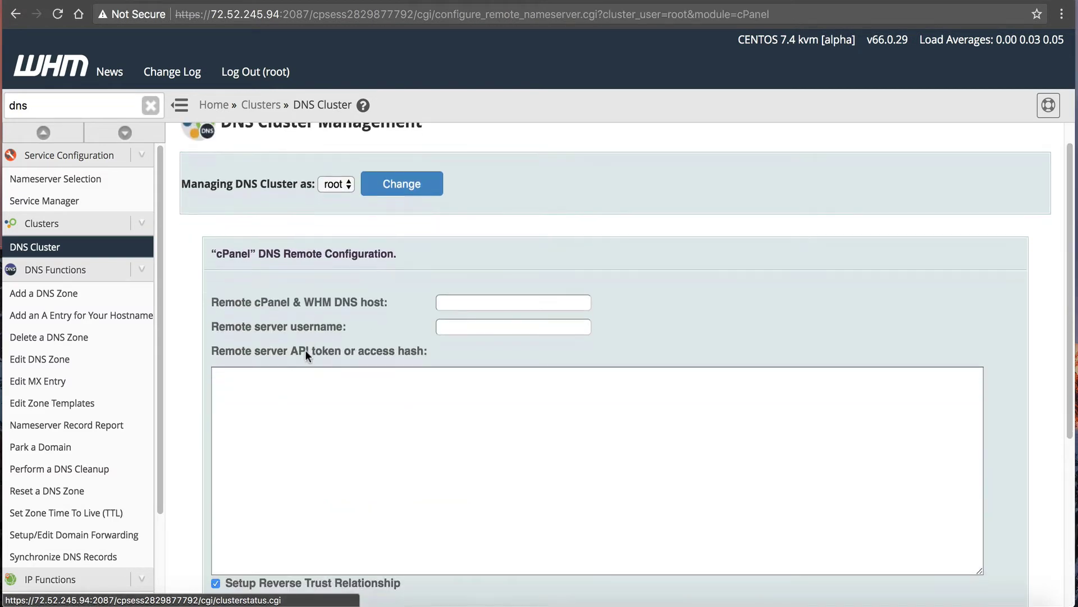
{"action": "scroll", "coordinate": [305, 349], "scroll_direction": "down", "scroll_amount": 11}
{"action": "scroll", "coordinate": [294, 389], "scroll_direction": "up", "scroll_amount": 12}
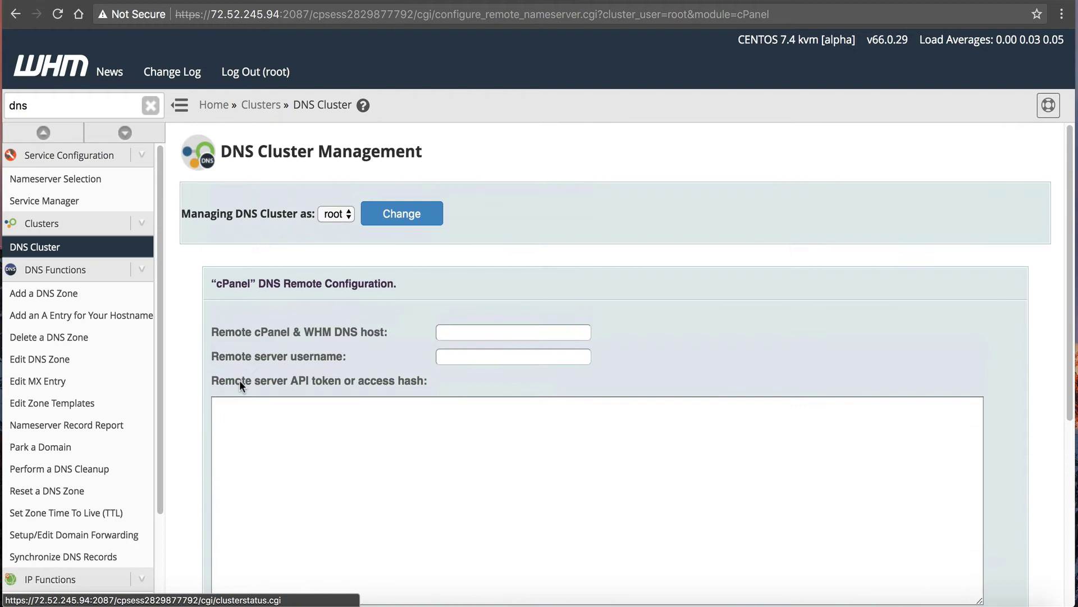
{"action": "scroll", "coordinate": [282, 364], "scroll_direction": "down", "scroll_amount": 5}
{"action": "scroll", "coordinate": [292, 337], "scroll_direction": "up", "scroll_amount": 5}
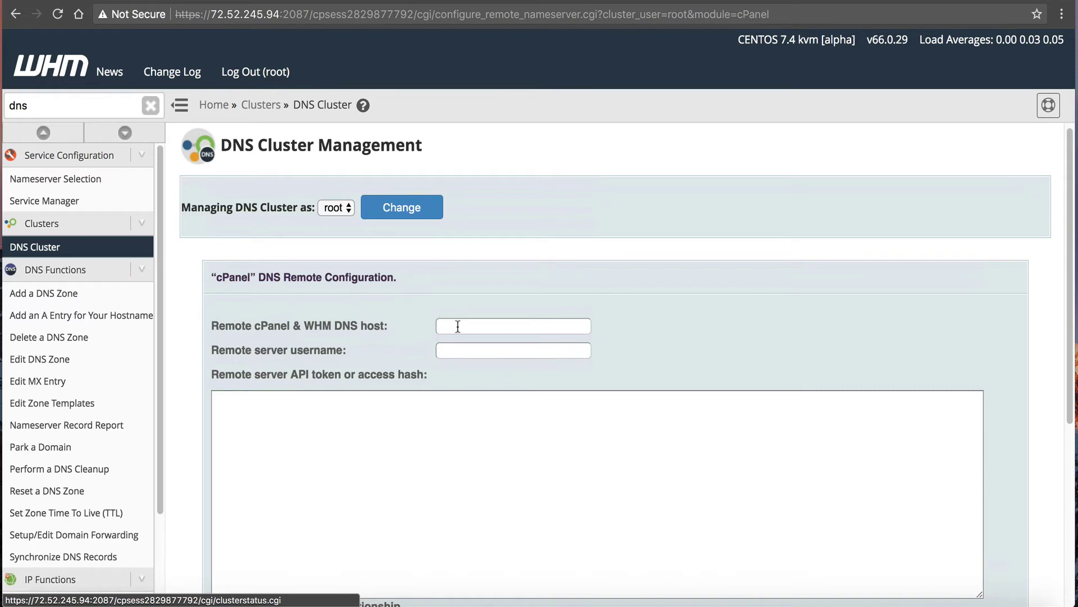
{"action": "scroll", "coordinate": [383, 299], "scroll_direction": "down", "scroll_amount": 11}
{"action": "scroll", "coordinate": [379, 305], "scroll_direction": "up", "scroll_amount": 11}
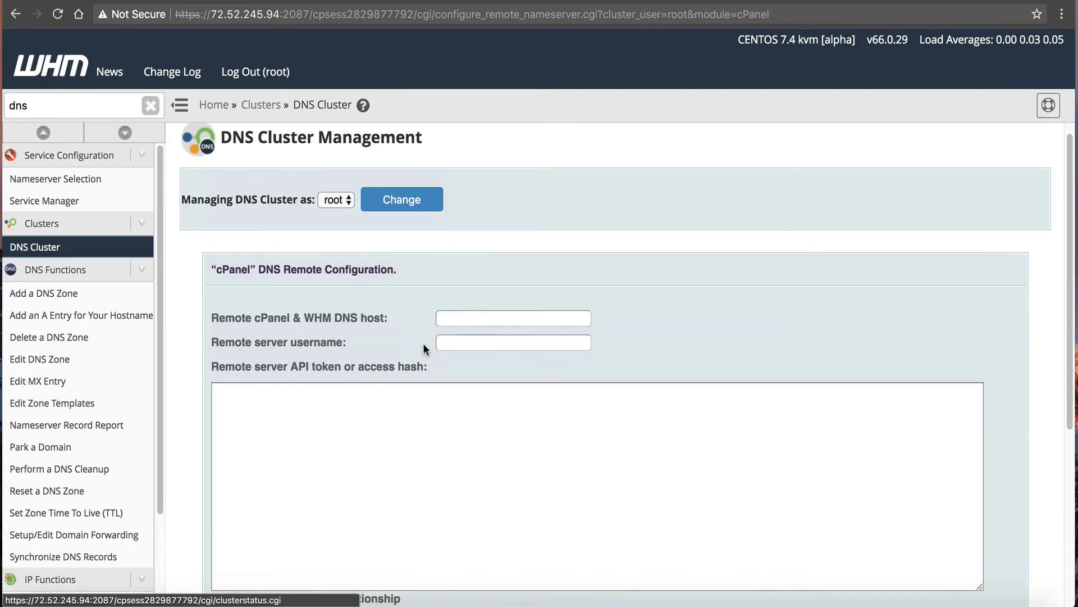
Paste the API token and 72.52.144.45 as the remote DNS host.
{"action": "right_click", "coordinate": [427, 411]}
{"action": "left_click", "coordinate": [484, 481]}
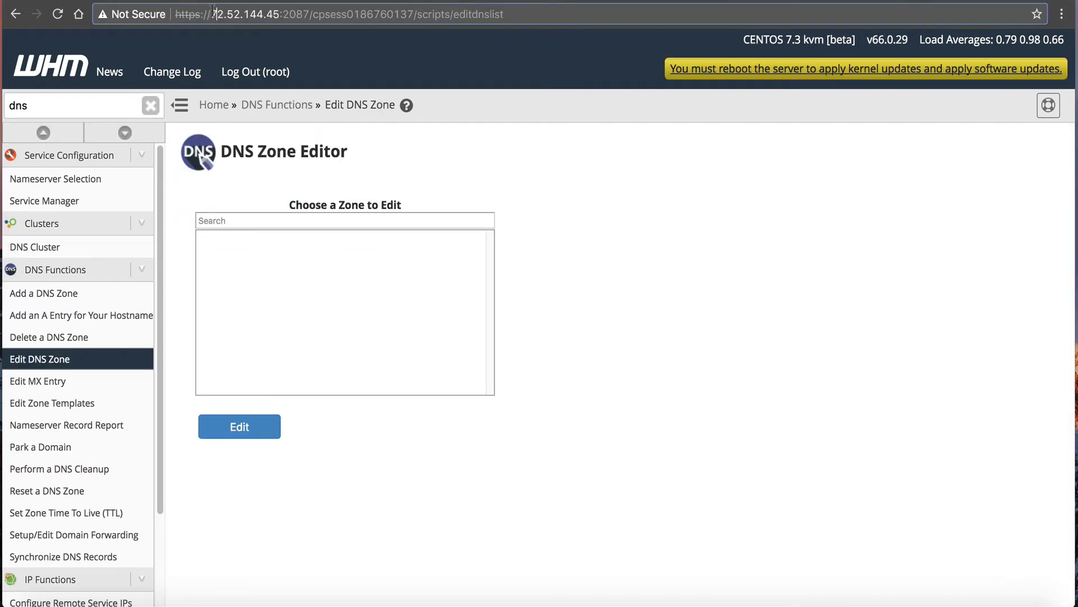
{"action": "left_click_drag", "start_coordinate": [211, 15], "coordinate": [276, 14]}
{"action": "right_click", "coordinate": [279, 14]}
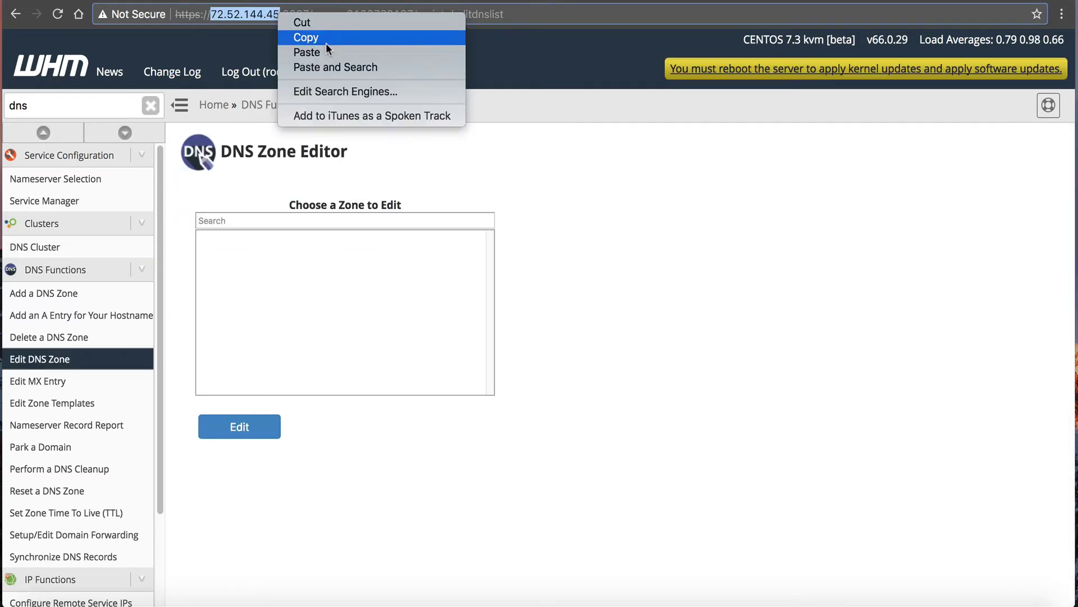
{"action": "left_click", "coordinate": [304, 36]}
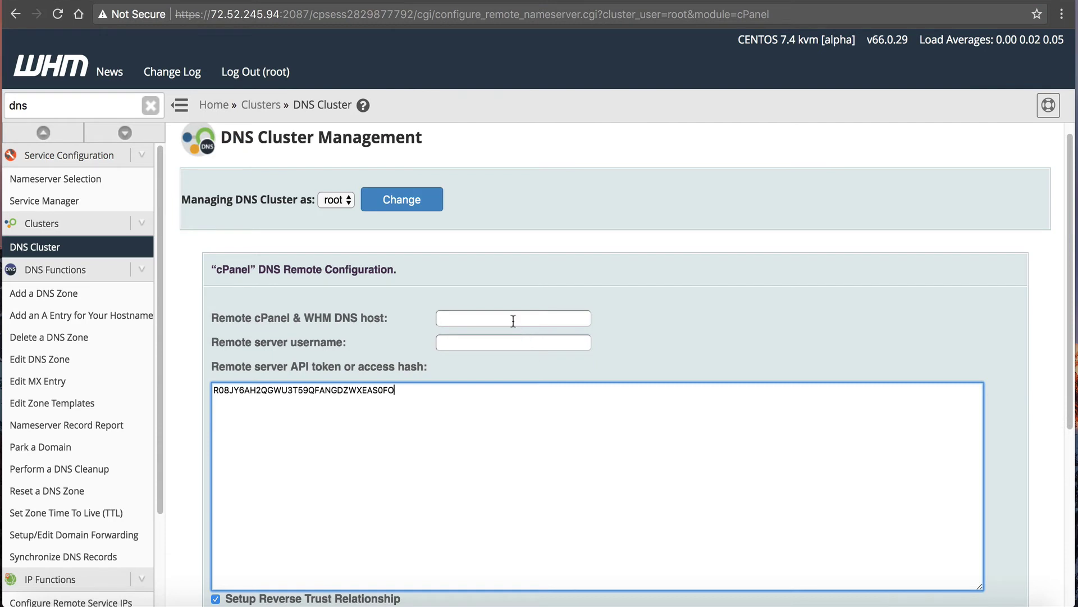
{"action": "right_click", "coordinate": [508, 314]}
{"action": "left_click", "coordinate": [536, 395]}
{"action": "left_click", "coordinate": [507, 342]}
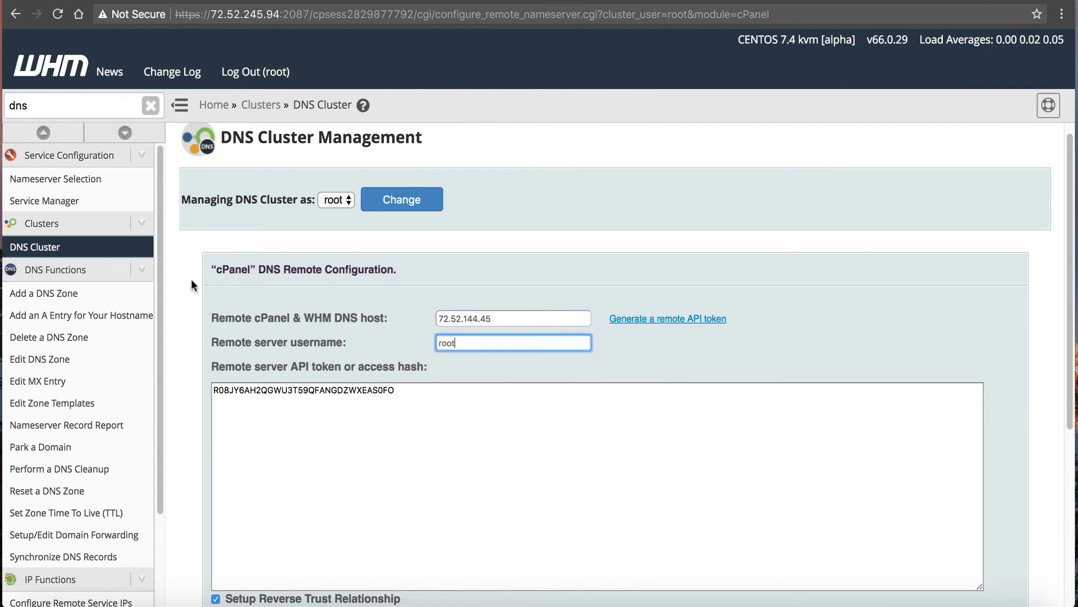
Set the DNS role to Synchronize Changes, submit, and return to cluster status.
{"action": "scroll", "coordinate": [258, 289], "scroll_direction": "down", "scroll_amount": 4}
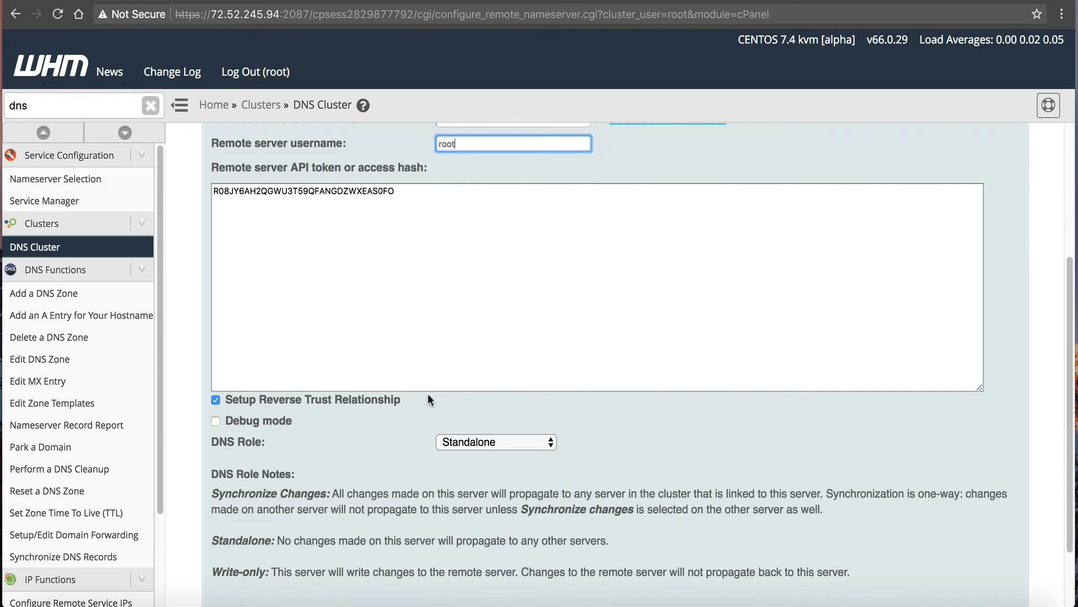
{"action": "left_click", "coordinate": [453, 438]}
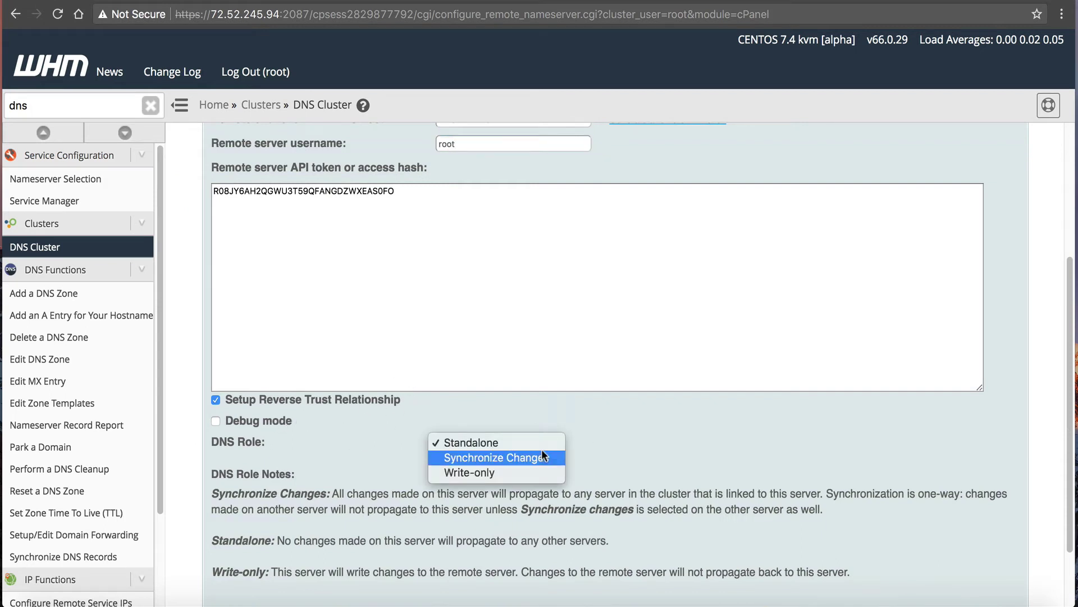
{"action": "left_click", "coordinate": [655, 426]}
{"action": "key", "text": "Down"}
{"action": "scroll", "coordinate": [638, 420], "scroll_direction": "down", "scroll_amount": 2}
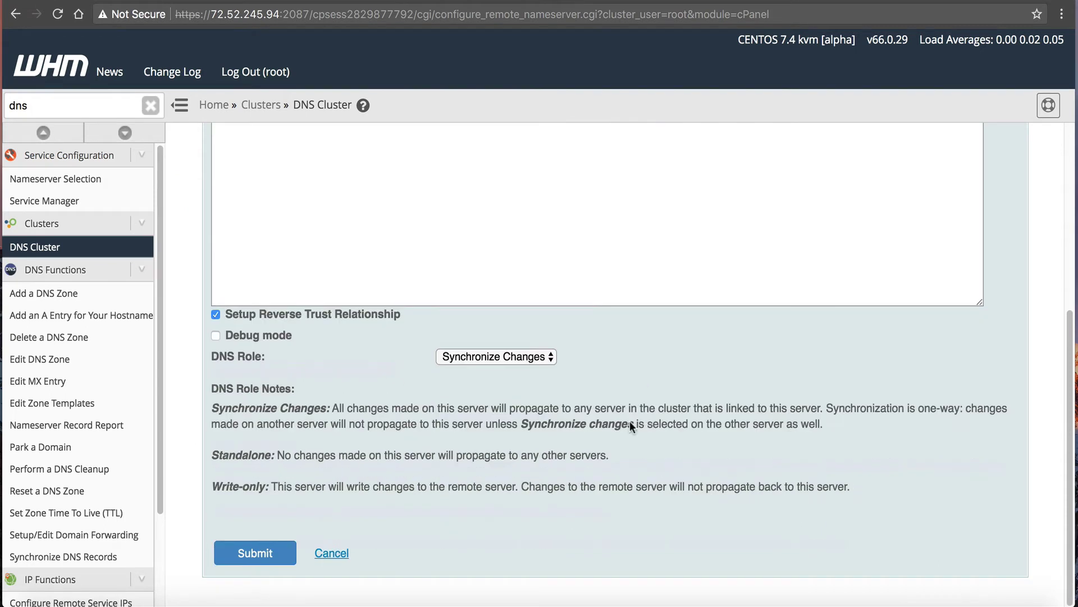
{"action": "left_click", "coordinate": [264, 553]}
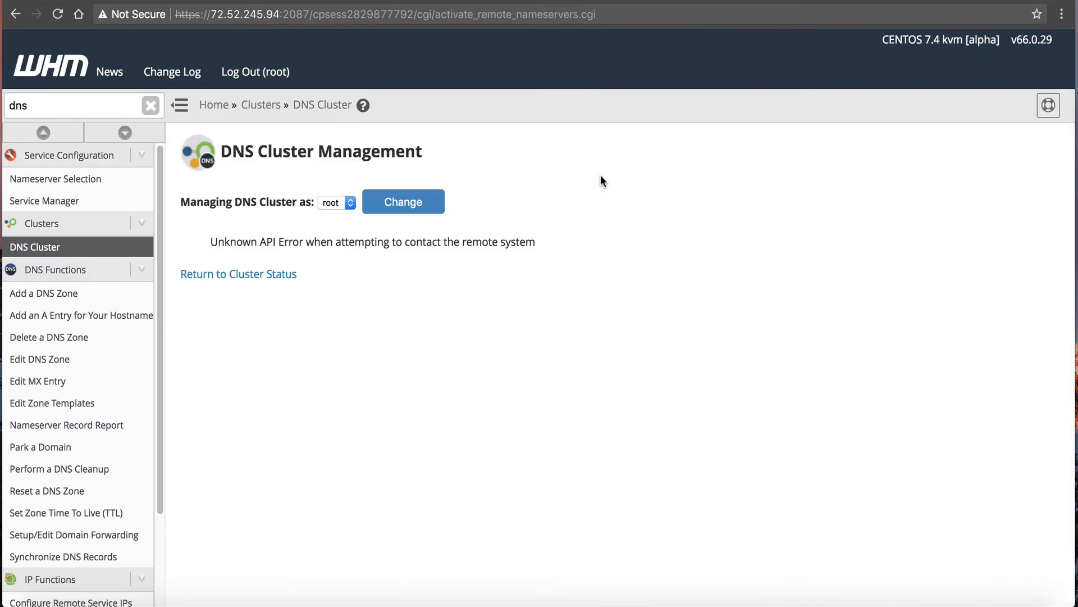
{"action": "left_click", "coordinate": [287, 275]}
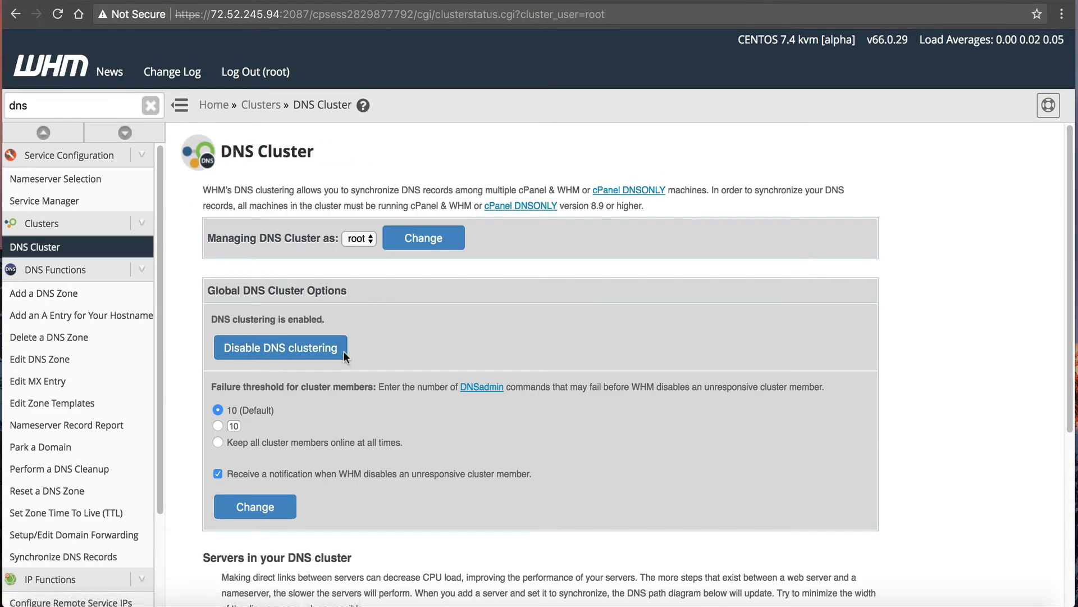
{"action": "scroll", "coordinate": [225, 454], "scroll_direction": "down", "scroll_amount": 5}
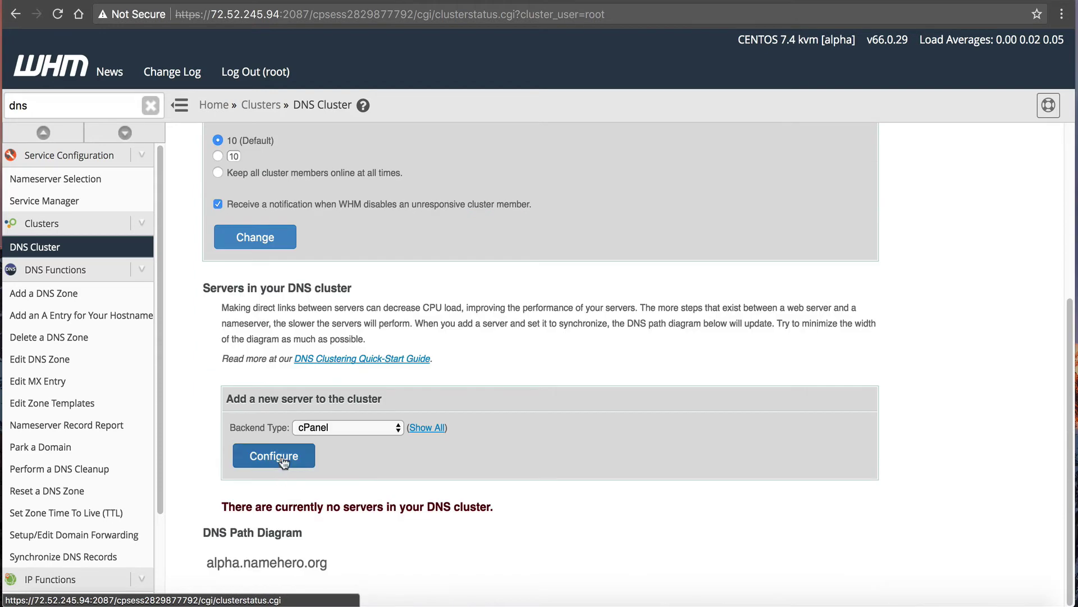
Generate an API token named 'token' on 72.52.144.45 and copy its value.
{"action": "left_click", "coordinate": [275, 456]}
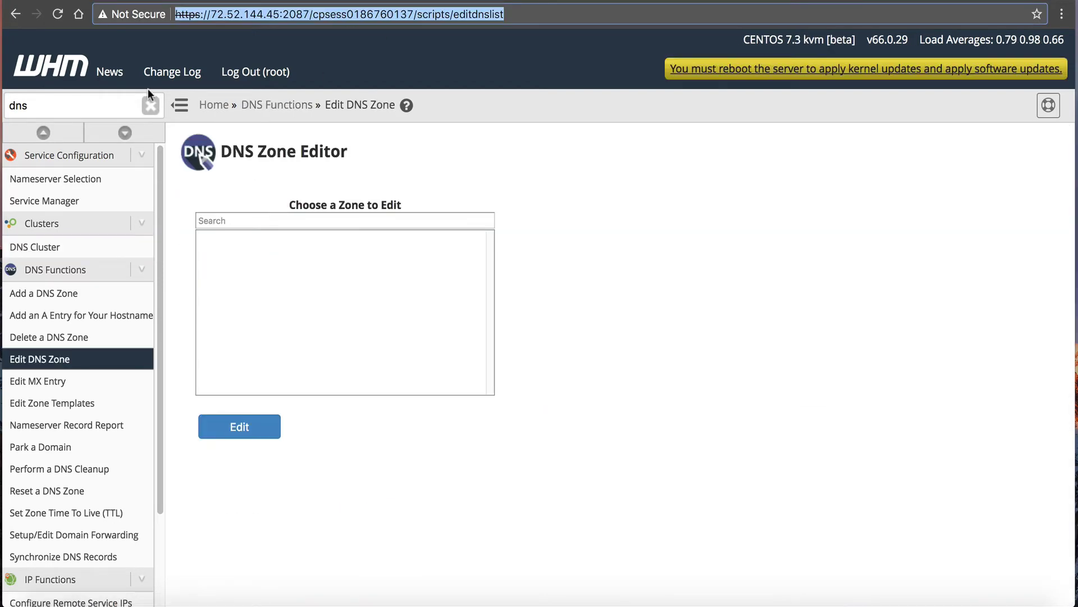
{"action": "left_click_drag", "start_coordinate": [73, 106], "coordinate": [3, 108]}
{"action": "type", "text": "token"}
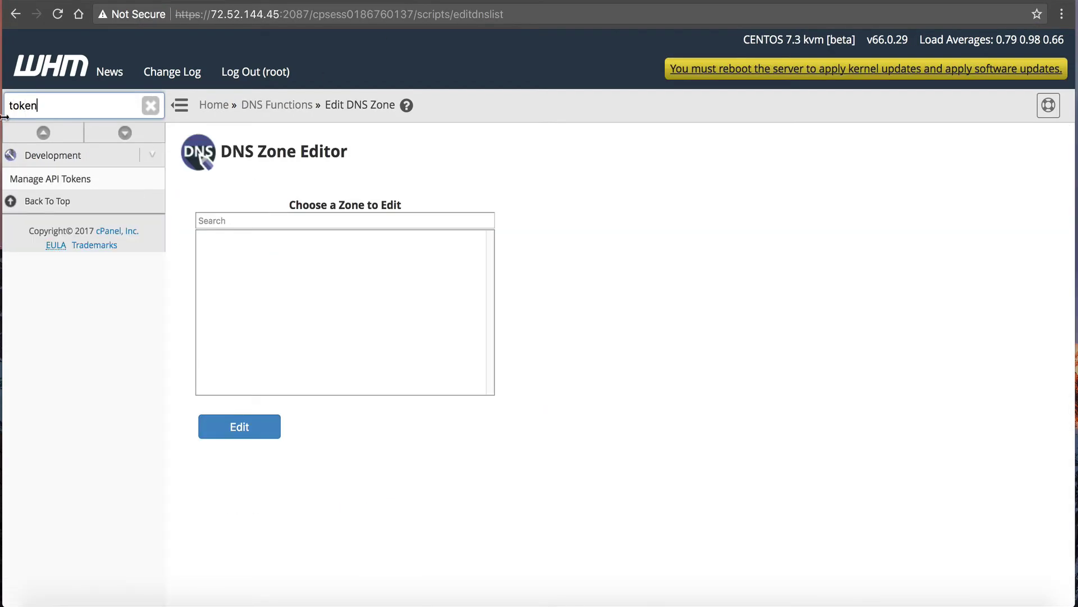
{"action": "left_click", "coordinate": [50, 179]}
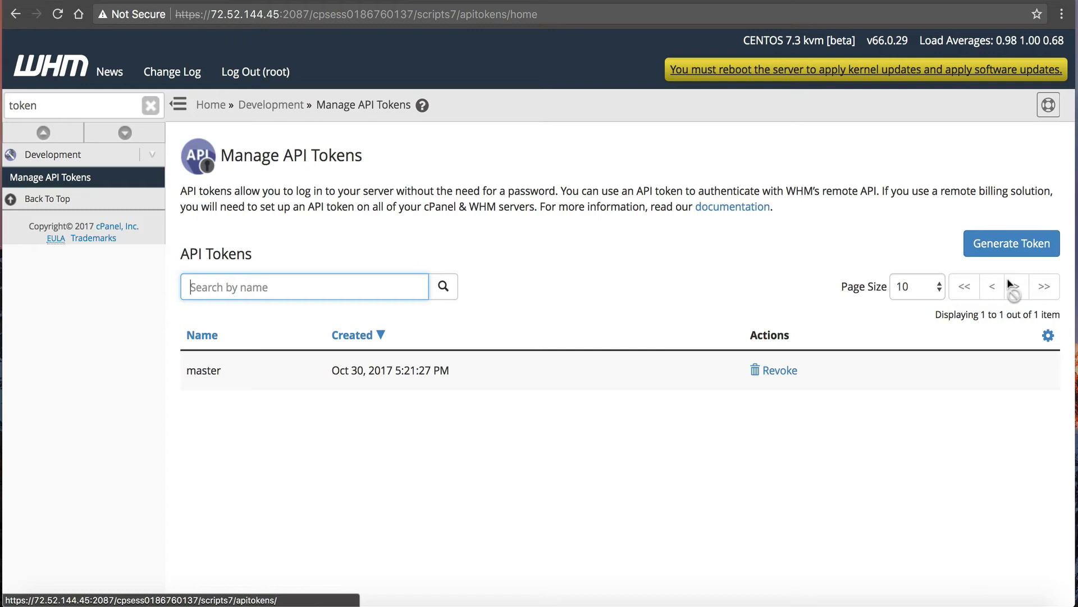
{"action": "left_click", "coordinate": [1015, 252]}
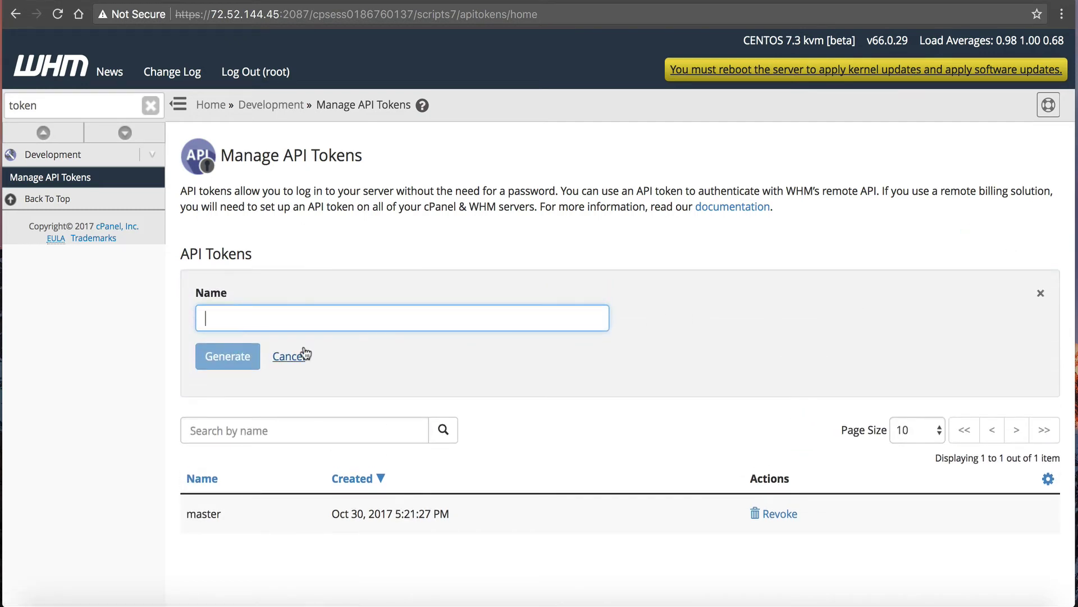
{"action": "type", "text": "token"}
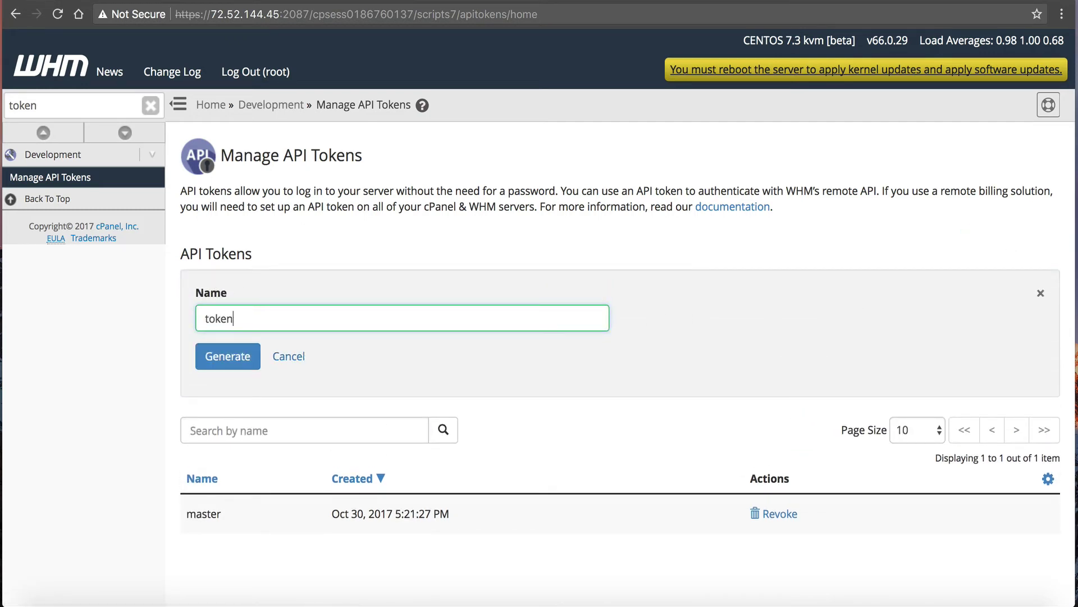
{"action": "left_click", "coordinate": [234, 344]}
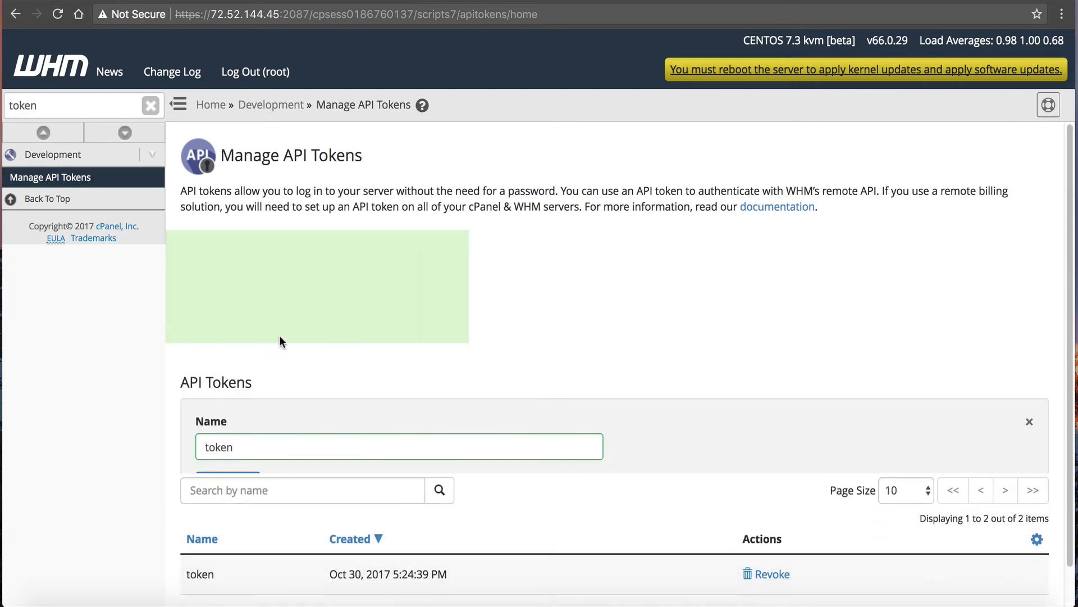
{"action": "left_click_drag", "start_coordinate": [400, 277], "coordinate": [584, 278]}
{"action": "right_click", "coordinate": [587, 278]}
{"action": "left_click", "coordinate": [602, 309]}
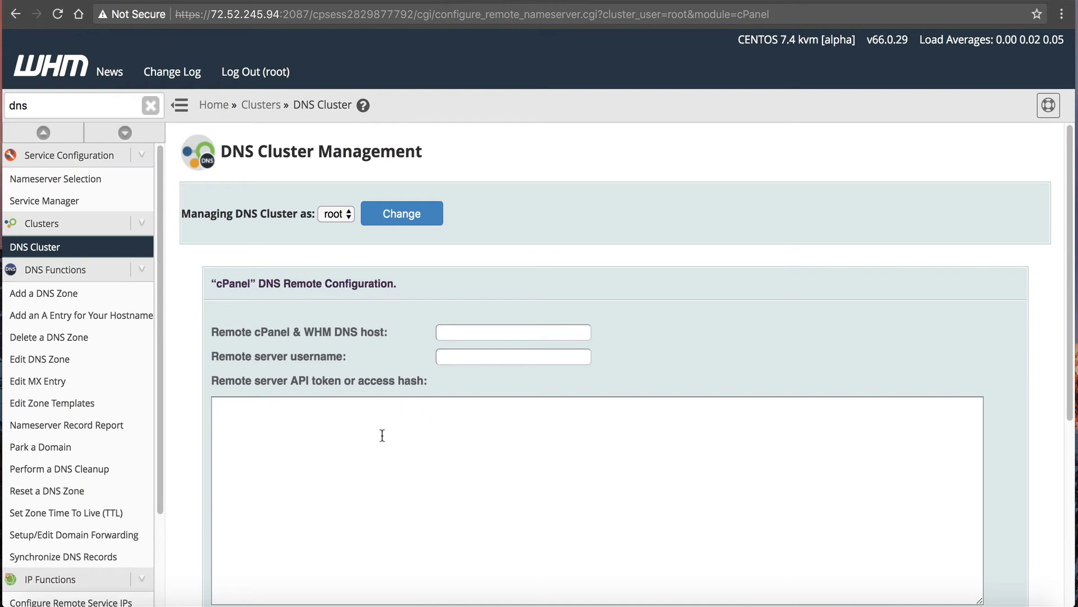
Add 72.52.144.45 to the DNS cluster using the pasted token and submit the configuration.
{"action": "right_click", "coordinate": [366, 424]}
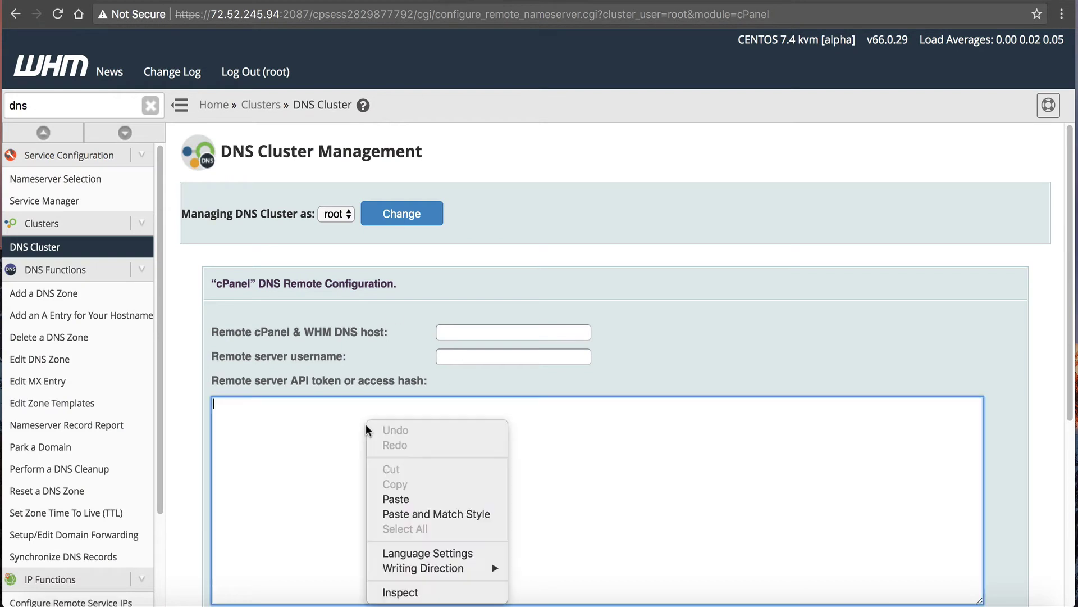
{"action": "left_click", "coordinate": [394, 499]}
{"action": "left_click", "coordinate": [447, 358]}
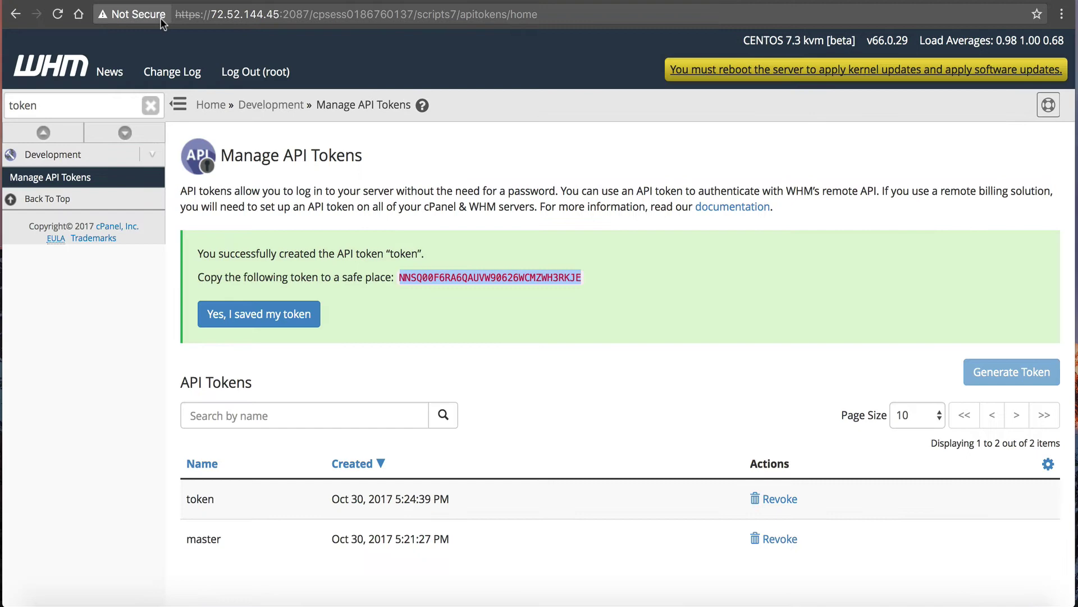
{"action": "left_click_drag", "start_coordinate": [213, 13], "coordinate": [279, 14]}
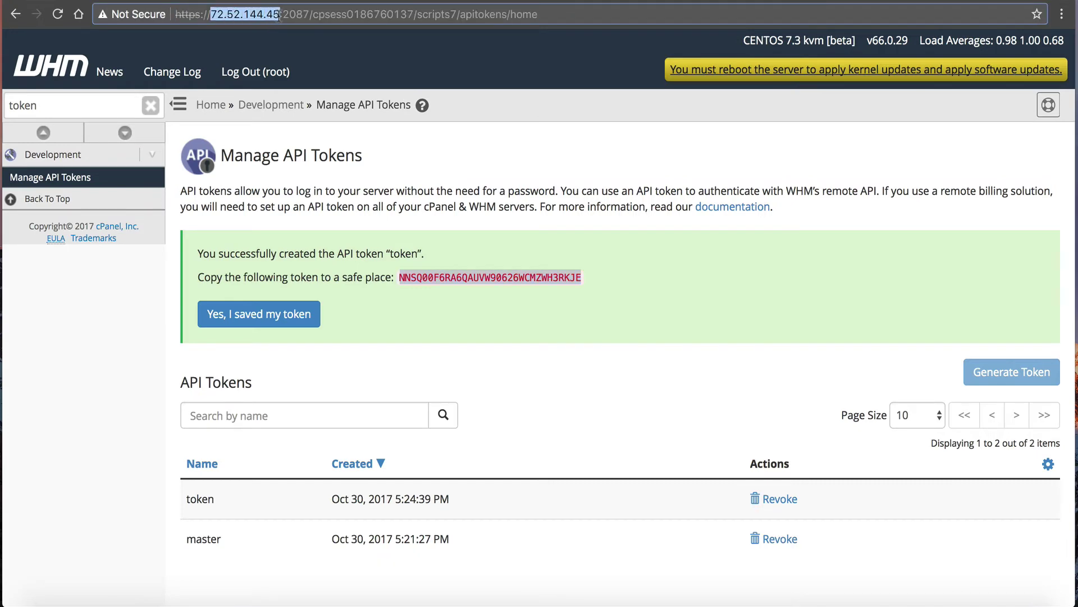
{"action": "right_click", "coordinate": [279, 15]}
{"action": "left_click", "coordinate": [291, 42]}
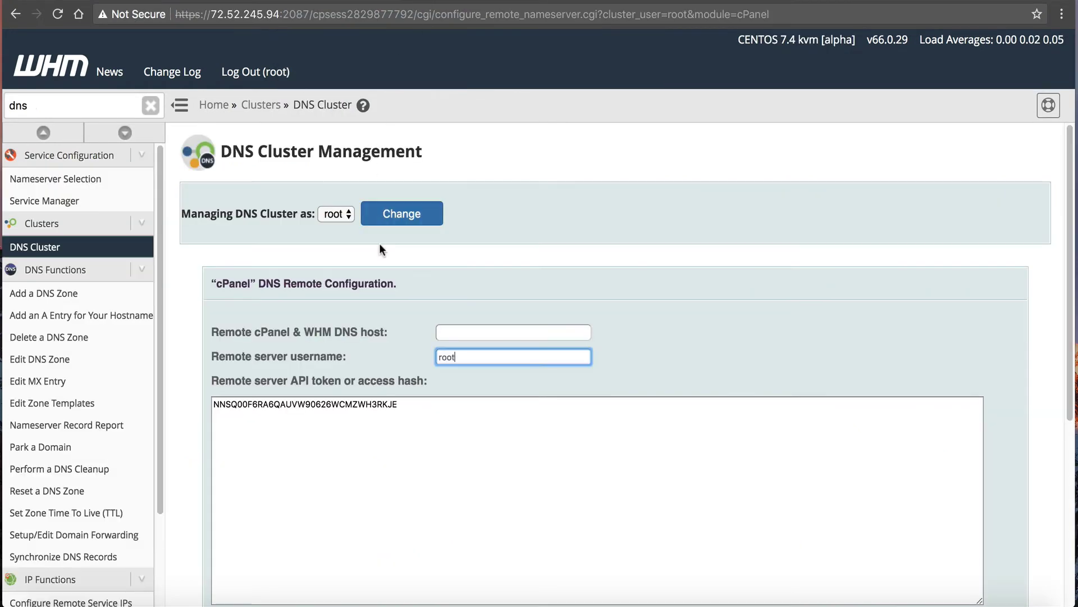
{"action": "right_click", "coordinate": [473, 332]}
{"action": "left_click", "coordinate": [495, 403]}
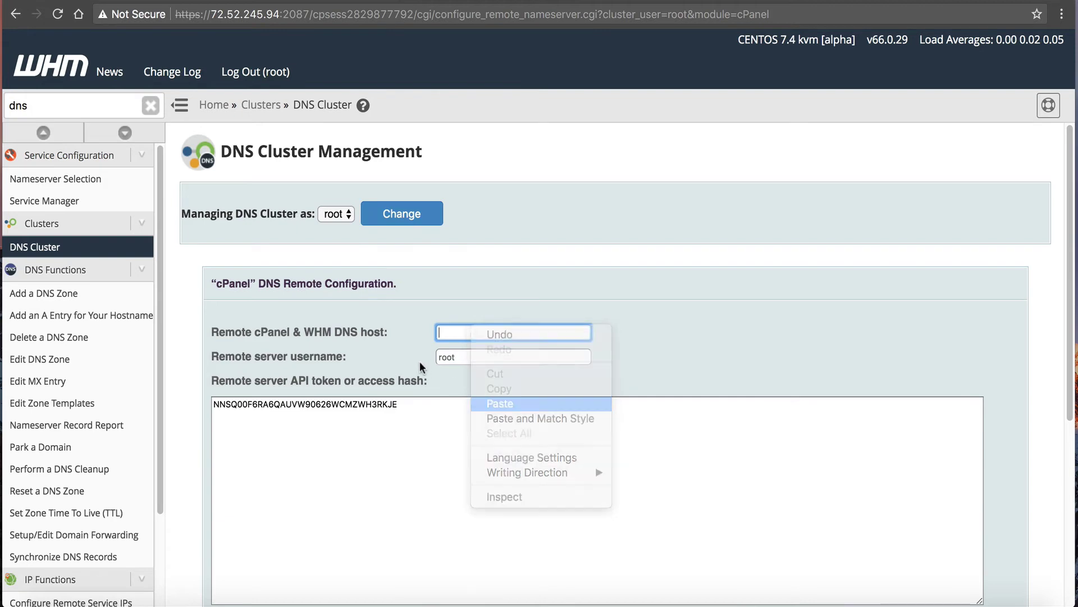
{"action": "scroll", "coordinate": [419, 362], "scroll_direction": "down", "scroll_amount": 6}
{"action": "left_click", "coordinate": [256, 553]}
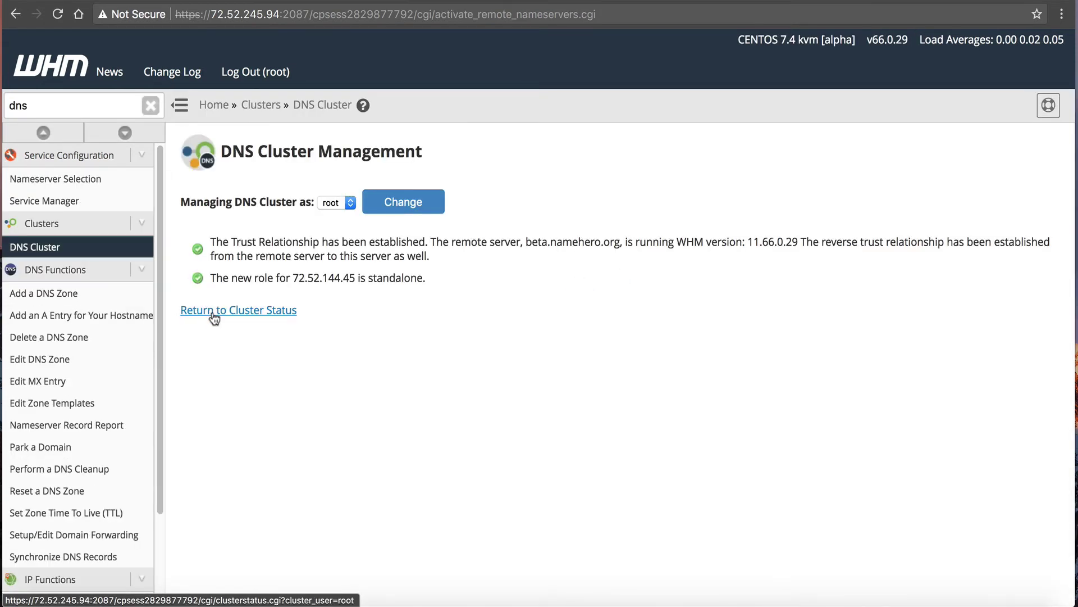
{"action": "left_click", "coordinate": [250, 311]}
Open DNS Cluster on beta and start adding a new cPanel server.
{"action": "scroll", "coordinate": [543, 408], "scroll_direction": "down", "scroll_amount": 7}
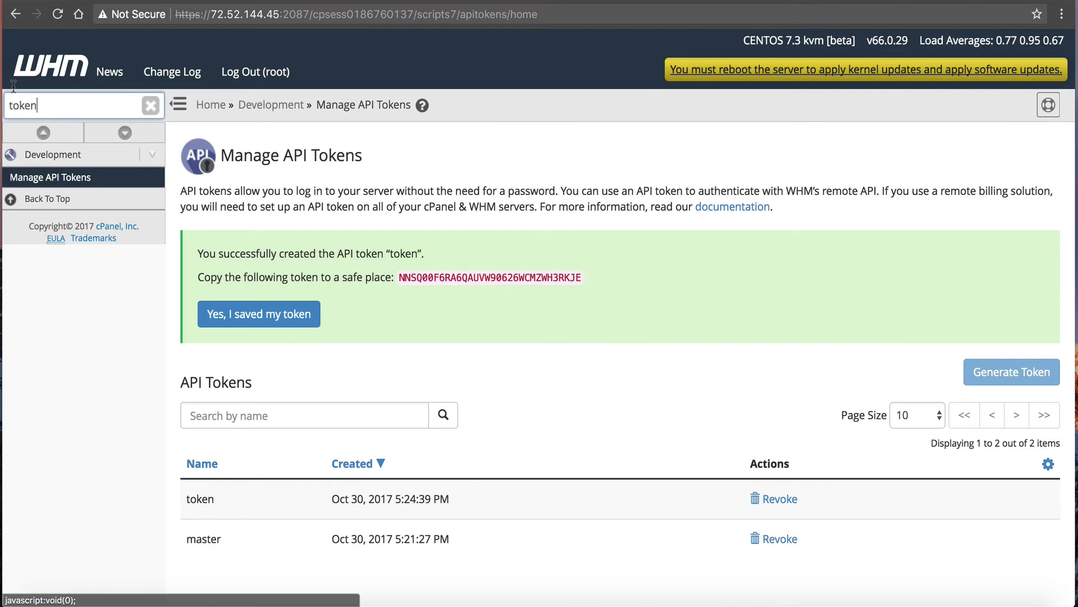
{"action": "double_click", "coordinate": [22, 105]}
{"action": "type", "text": "dns"}
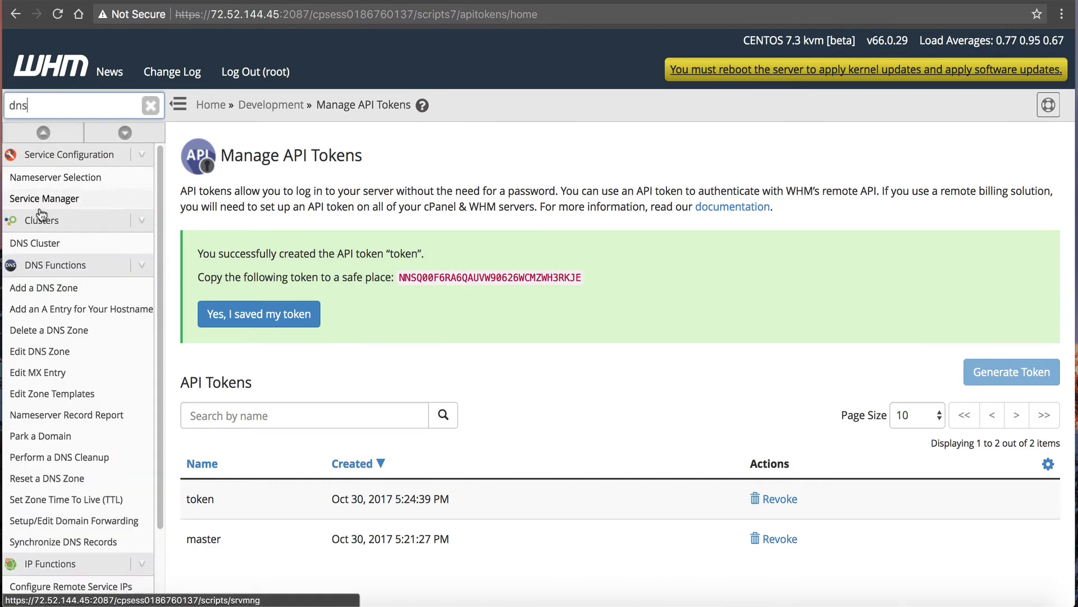
{"action": "left_click", "coordinate": [35, 243]}
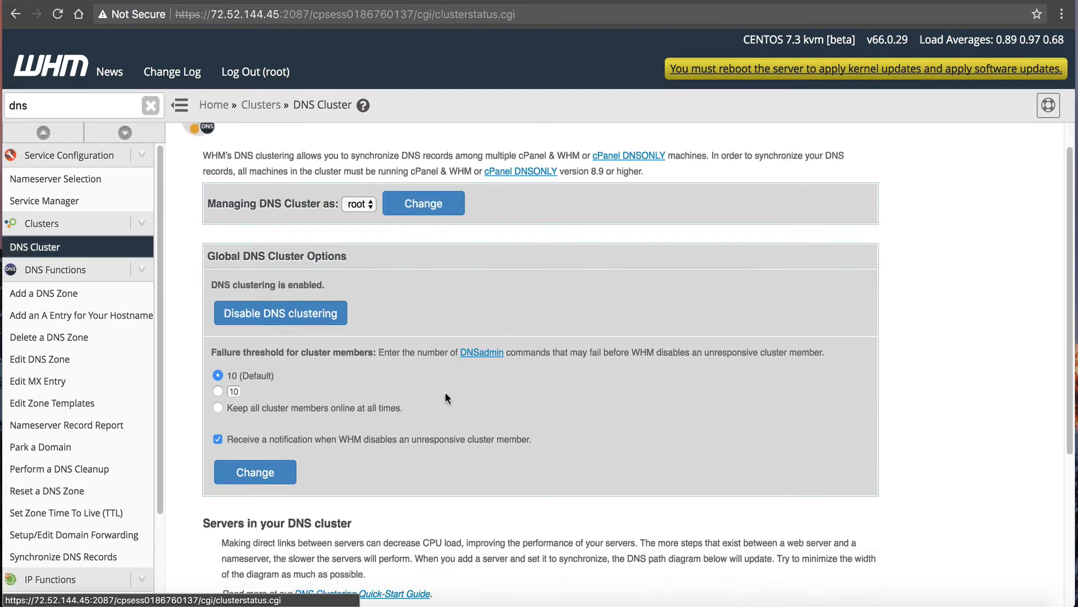
{"action": "scroll", "coordinate": [323, 430], "scroll_direction": "down", "scroll_amount": 4}
{"action": "left_click", "coordinate": [274, 456]}
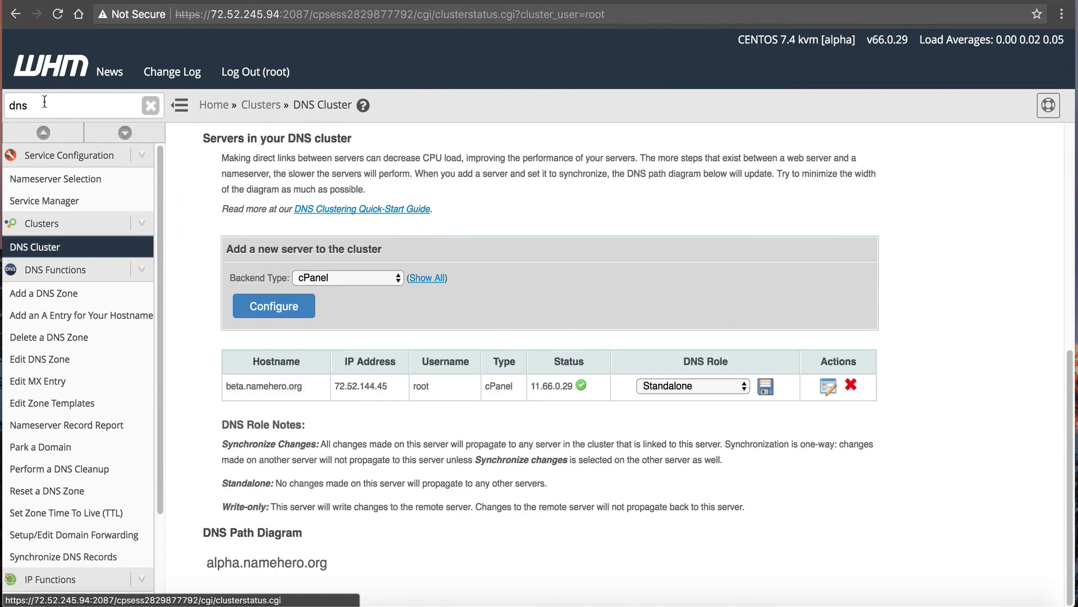
Generate an API token named 'token' on the alpha server and select it for copying.
{"action": "type", "text": "token"}
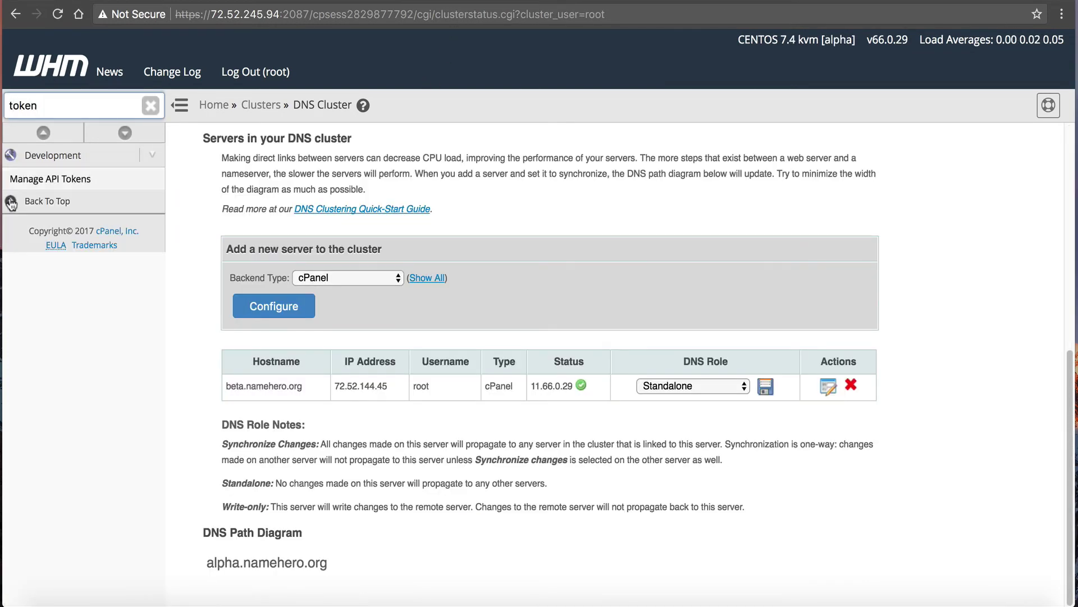
{"action": "left_click", "coordinate": [43, 178]}
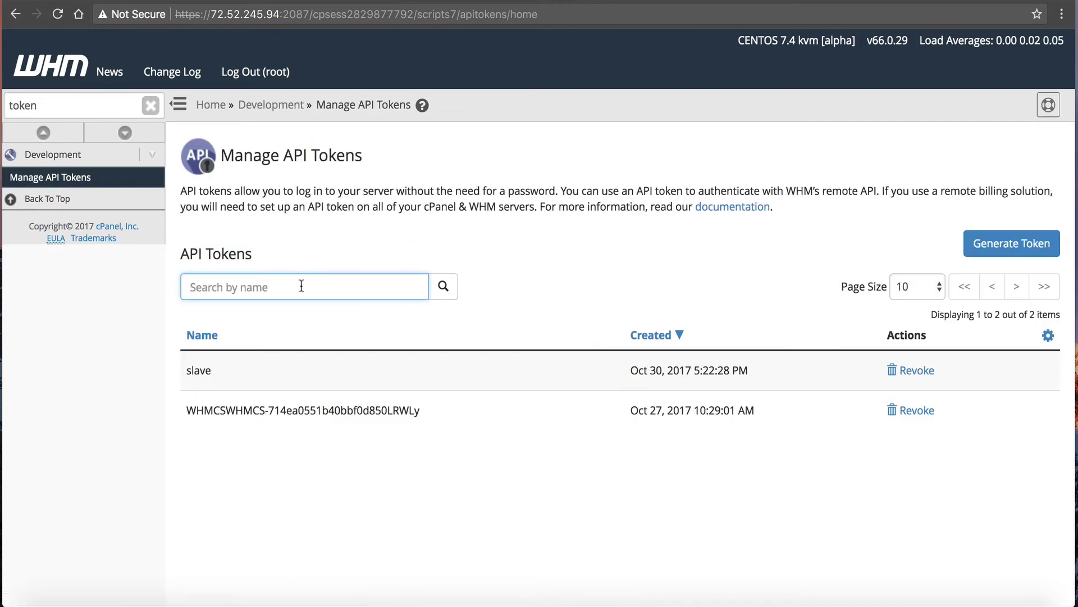
{"action": "type", "text": "token"}
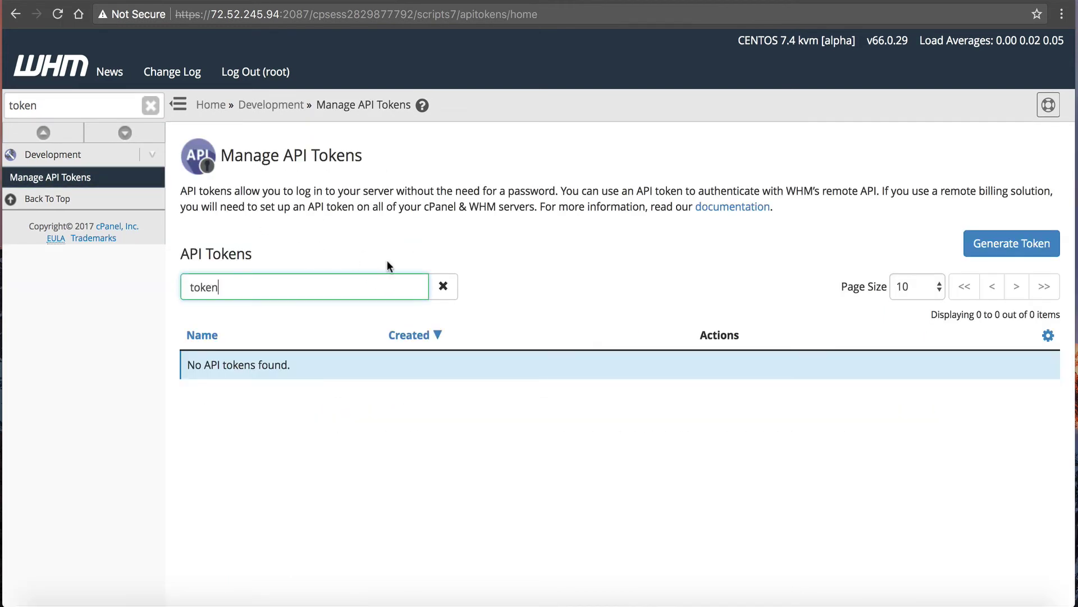
{"action": "left_click", "coordinate": [962, 251]}
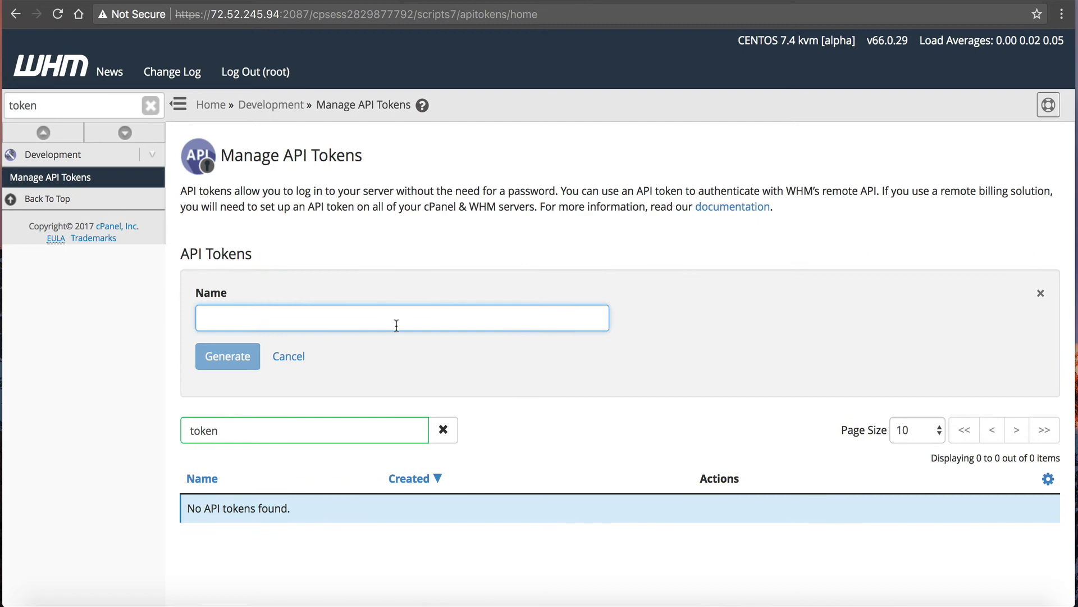
{"action": "type", "text": "token"}
{"action": "left_click", "coordinate": [225, 364]}
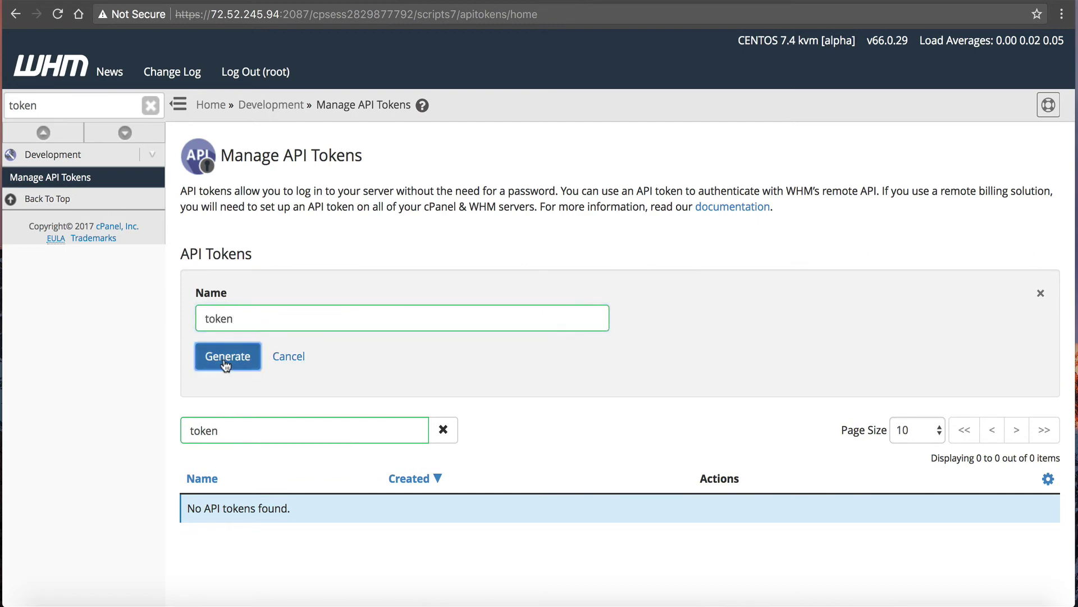
{"action": "mouse_move", "coordinate": [585, 277]}
{"action": "left_mouse_down"}
{"action": "mouse_move", "coordinate": [396, 280]}
{"action": "mouse_move", "coordinate": [586, 284]}
{"action": "left_mouse_up"}
{"action": "right_click", "coordinate": [403, 281]}
{"action": "key", "text": "Escape"}
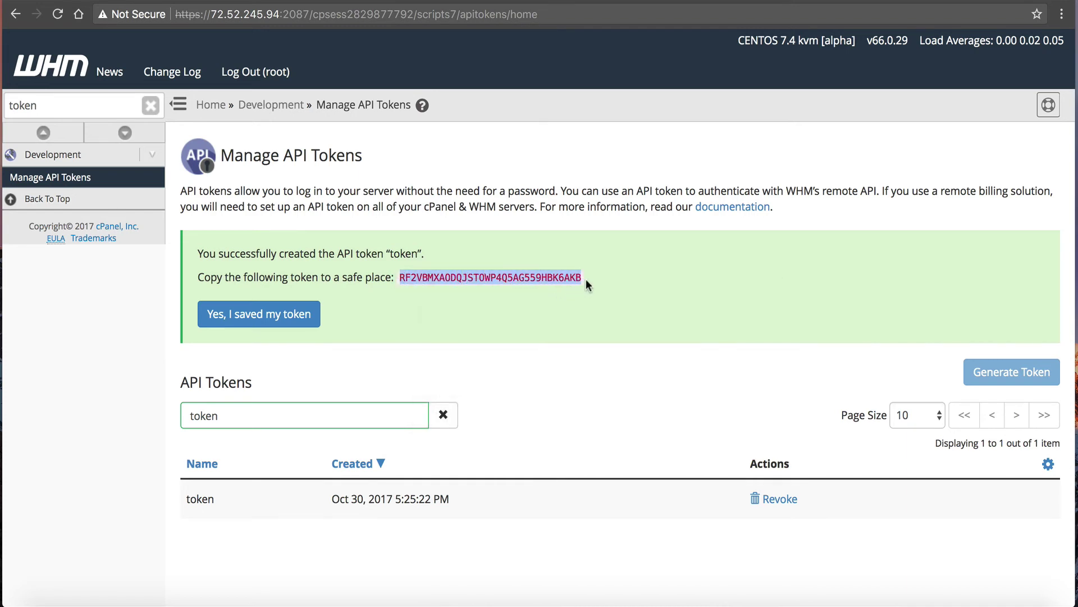
{"action": "right_click", "coordinate": [586, 284]}
Paste the alpha token into the remote API token field and enter root as username.
{"action": "left_click", "coordinate": [594, 302]}
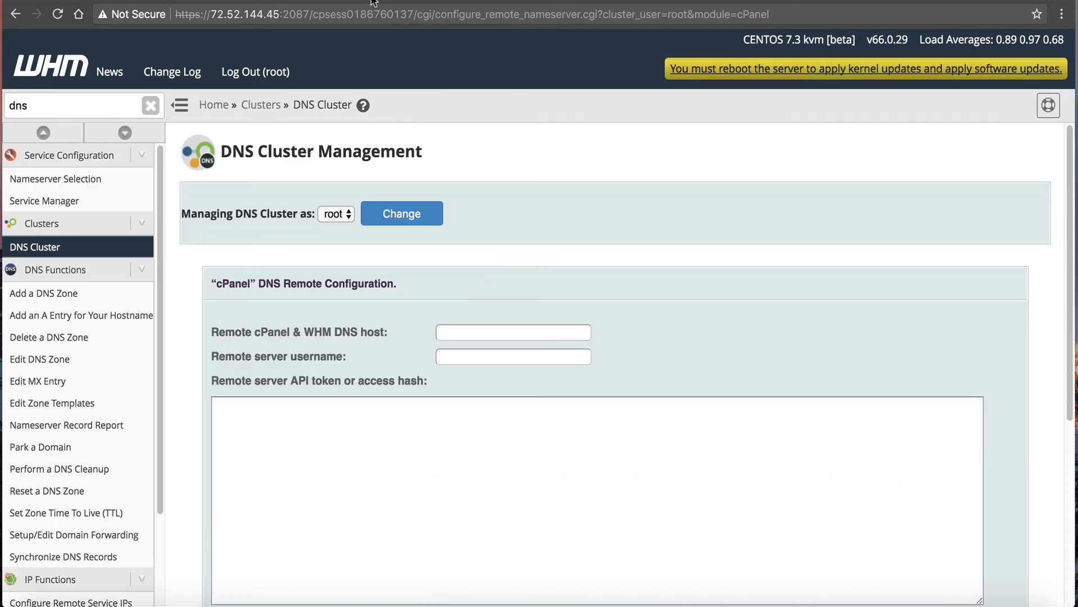
{"action": "left_click", "coordinate": [414, 400]}
{"action": "right_click", "coordinate": [415, 397]}
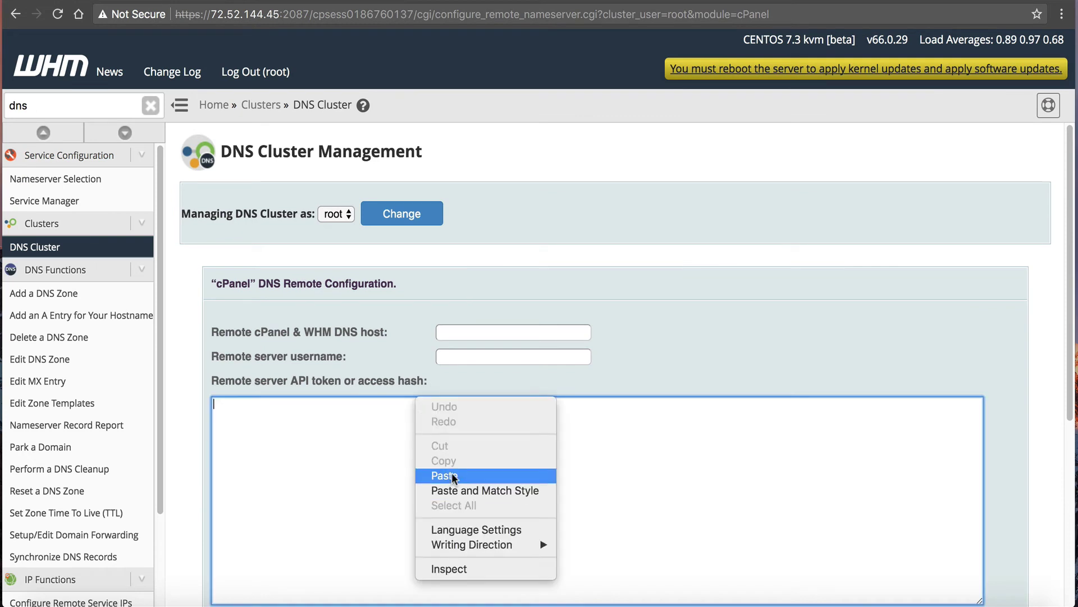
{"action": "left_click", "coordinate": [452, 476]}
{"action": "left_click", "coordinate": [474, 356]}
{"action": "type", "text": "root"}
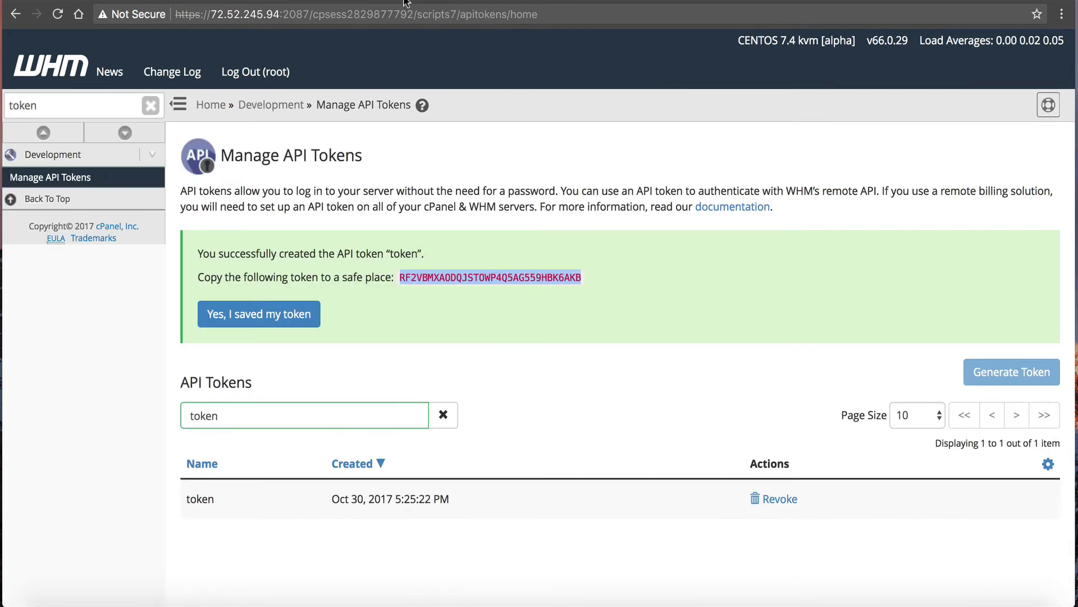
Set 72.52.245.94 as DNS host with role Synchronize Changes and submit.
{"action": "left_click", "coordinate": [236, 14]}
{"action": "left_click_drag", "start_coordinate": [233, 14], "coordinate": [275, 14]}
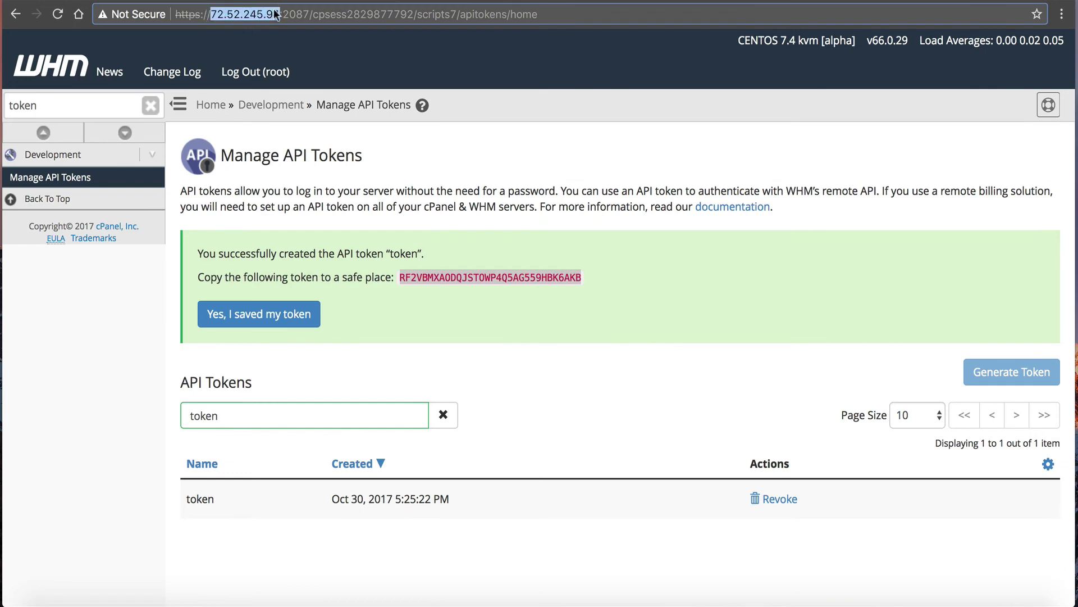
{"action": "right_click", "coordinate": [275, 14]}
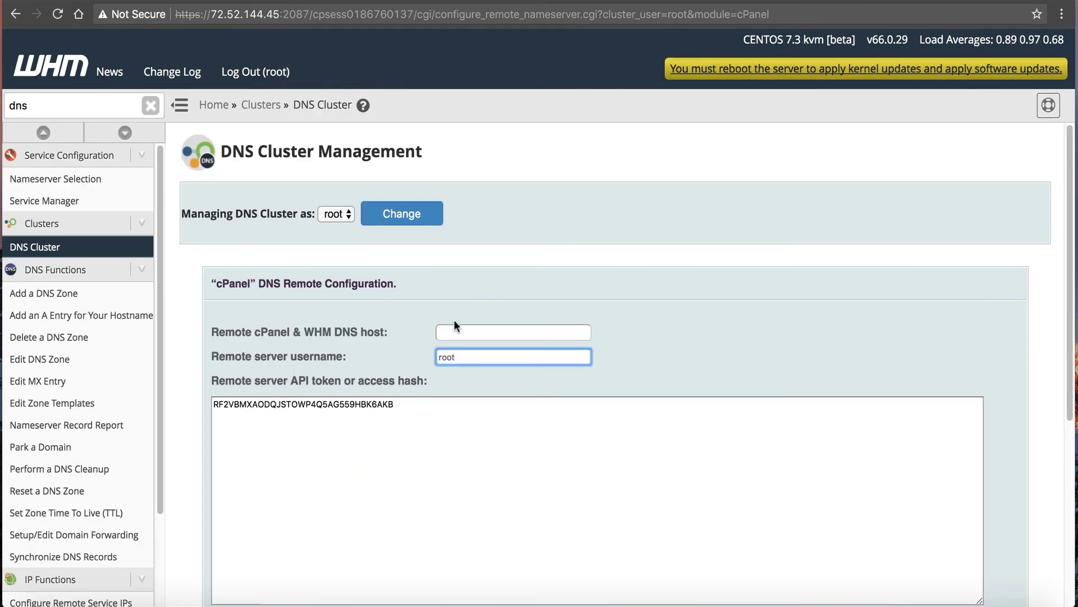
{"action": "right_click", "coordinate": [453, 330]}
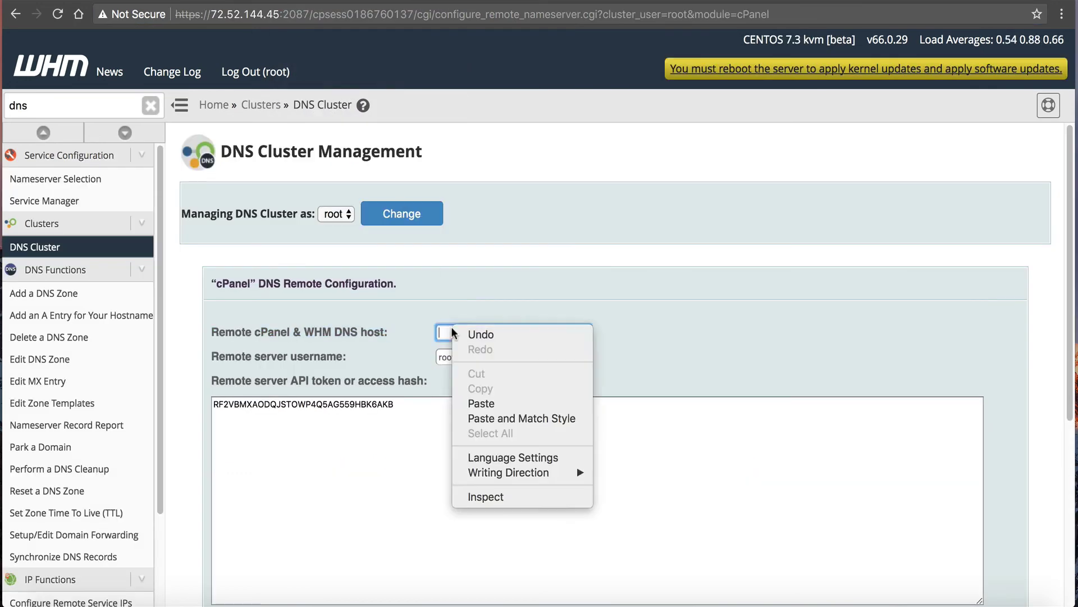
{"action": "left_click", "coordinate": [482, 403]}
{"action": "scroll", "coordinate": [445, 423], "scroll_direction": "down", "scroll_amount": 5}
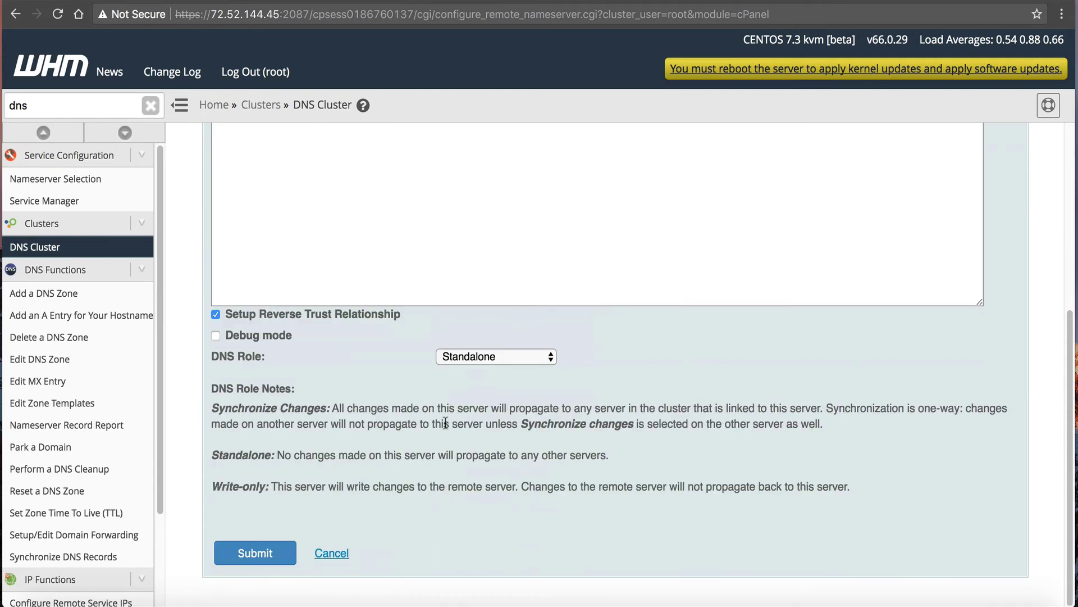
{"action": "left_click", "coordinate": [473, 363]}
{"action": "left_click", "coordinate": [477, 376]}
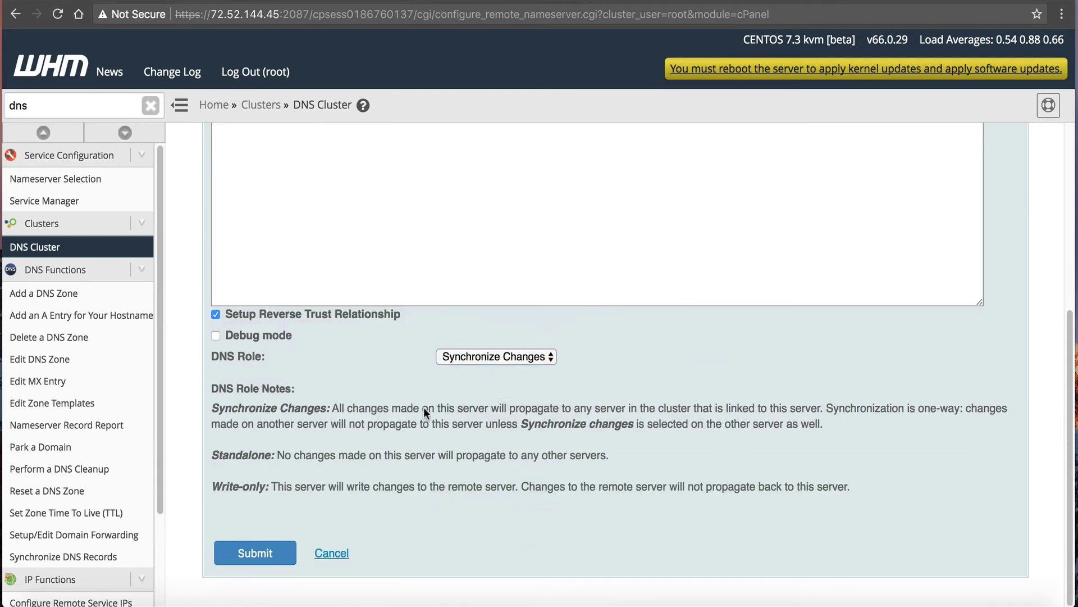
{"action": "left_click", "coordinate": [255, 553]}
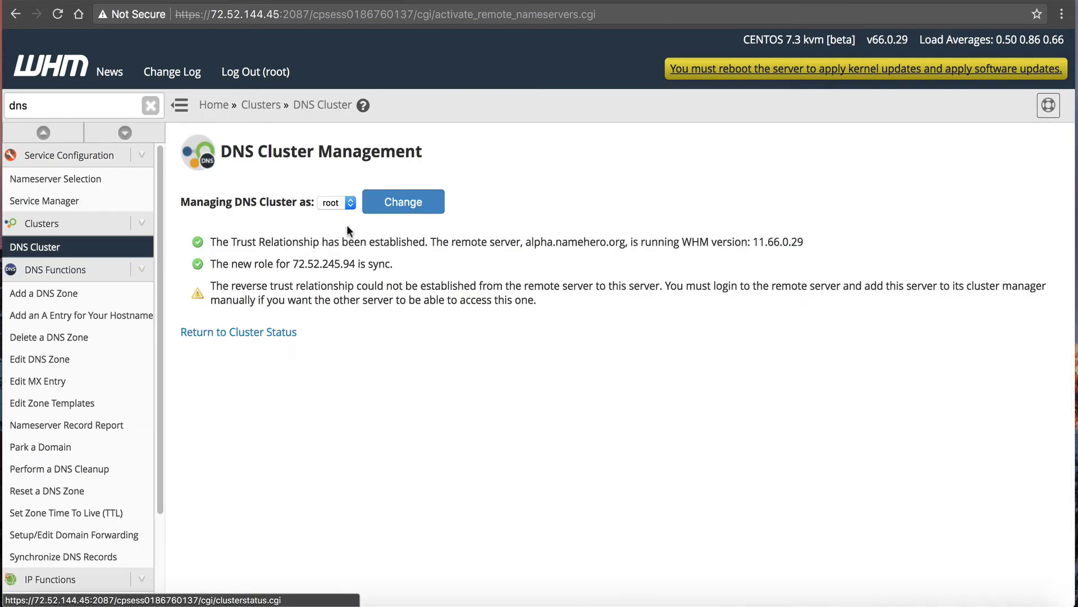
{"action": "left_click", "coordinate": [269, 336]}
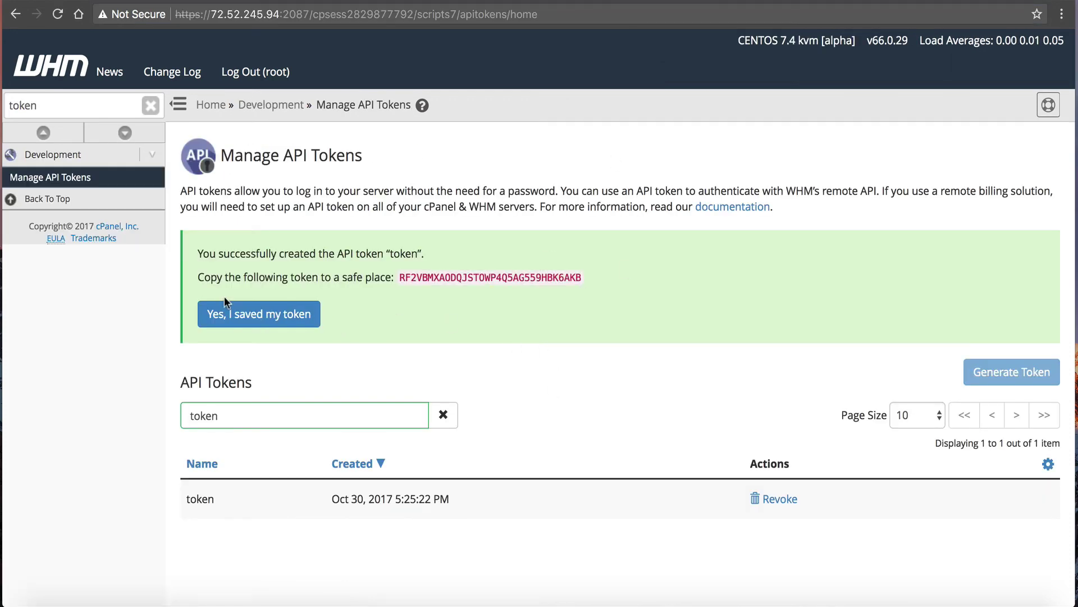
Search 'cluste' and open the alpha server's DNS cluster status page.
{"action": "double_click", "coordinate": [34, 105]}
{"action": "type", "text": "clustye"}
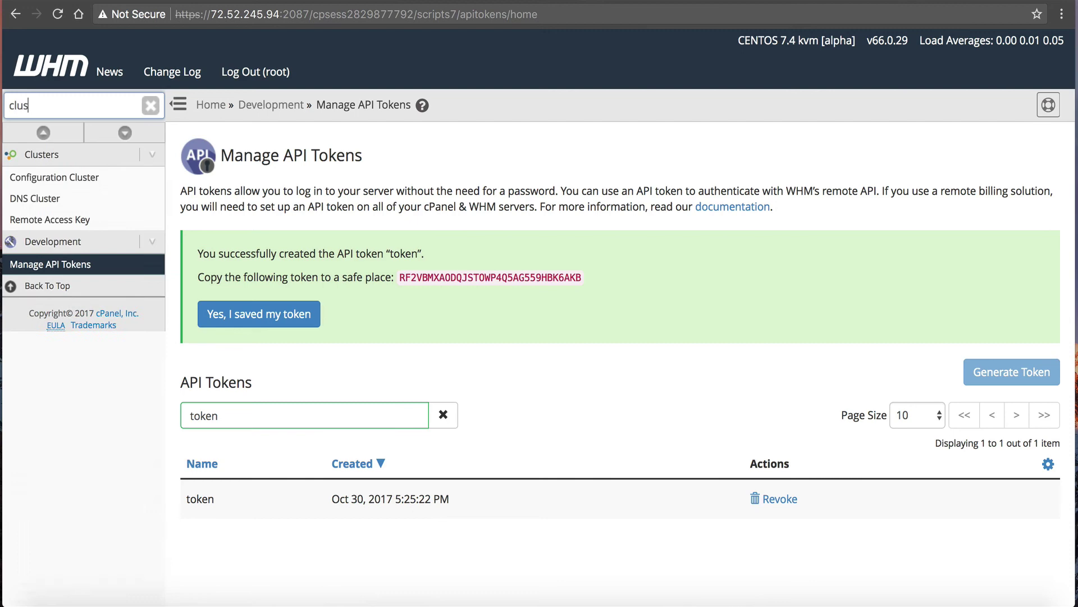
{"action": "key", "text": "BackSpace"}
{"action": "key", "text": "BackSpace"}
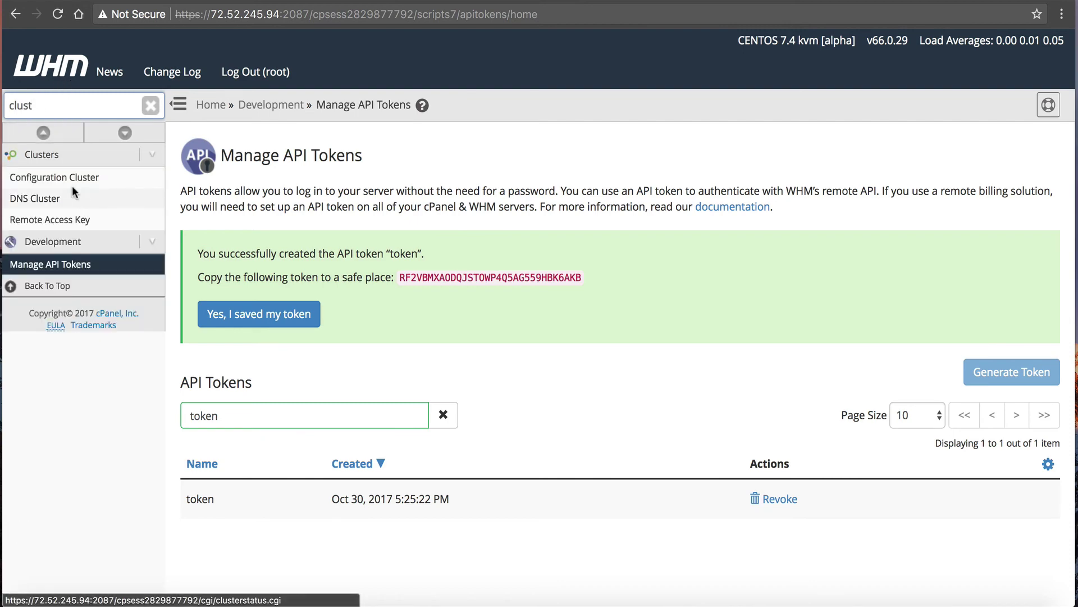
{"action": "left_click", "coordinate": [72, 184]}
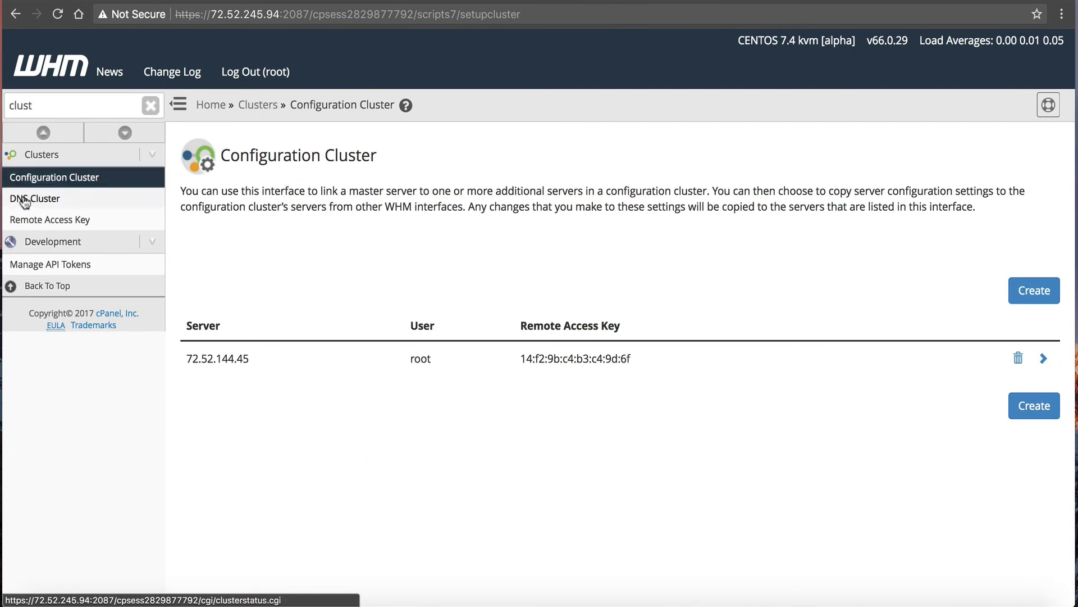
{"action": "left_click", "coordinate": [25, 199]}
Save the Synchronize Changes role for 72.52.245.94 on beta and open the DNS Zone Editor.
{"action": "scroll", "coordinate": [367, 400], "scroll_direction": "down", "scroll_amount": 7}
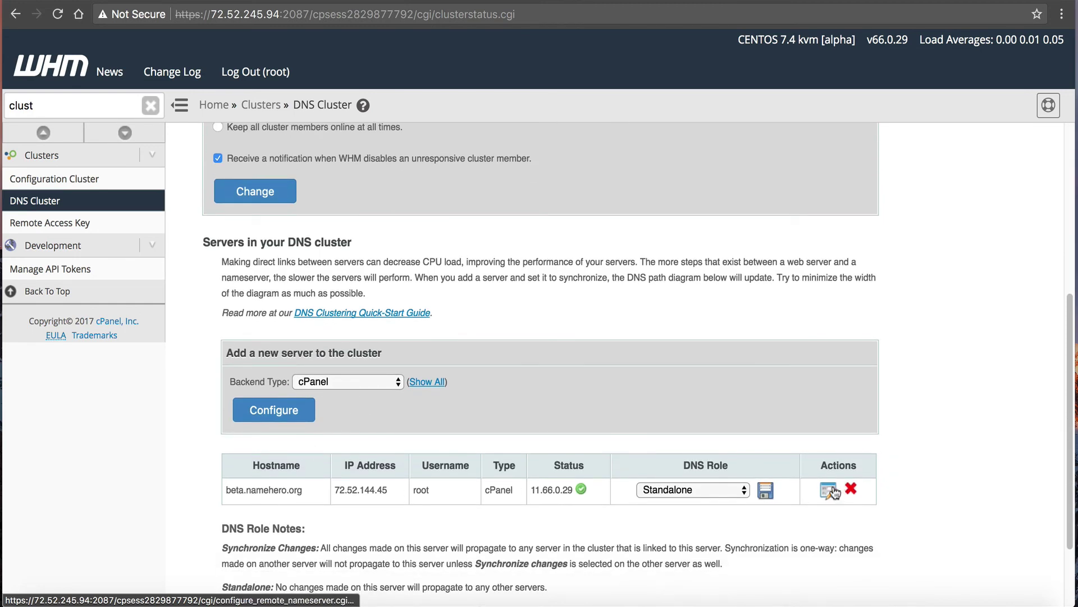
{"action": "scroll", "coordinate": [278, 486], "scroll_direction": "down", "scroll_amount": 2}
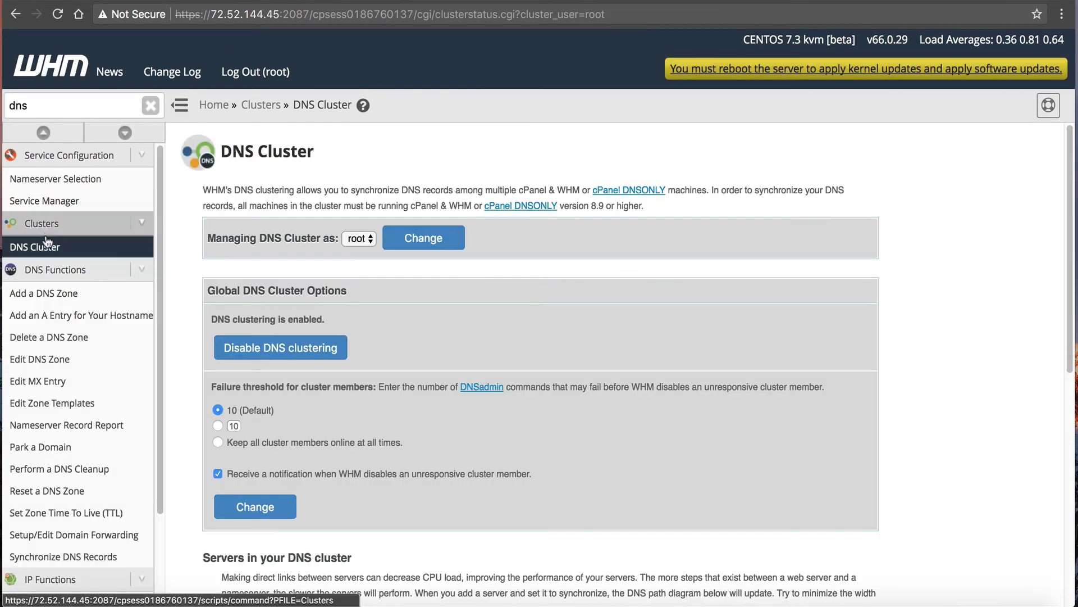
{"action": "scroll", "coordinate": [48, 243], "scroll_direction": "down", "scroll_amount": 3}
{"action": "scroll", "coordinate": [332, 365], "scroll_direction": "down", "scroll_amount": 8}
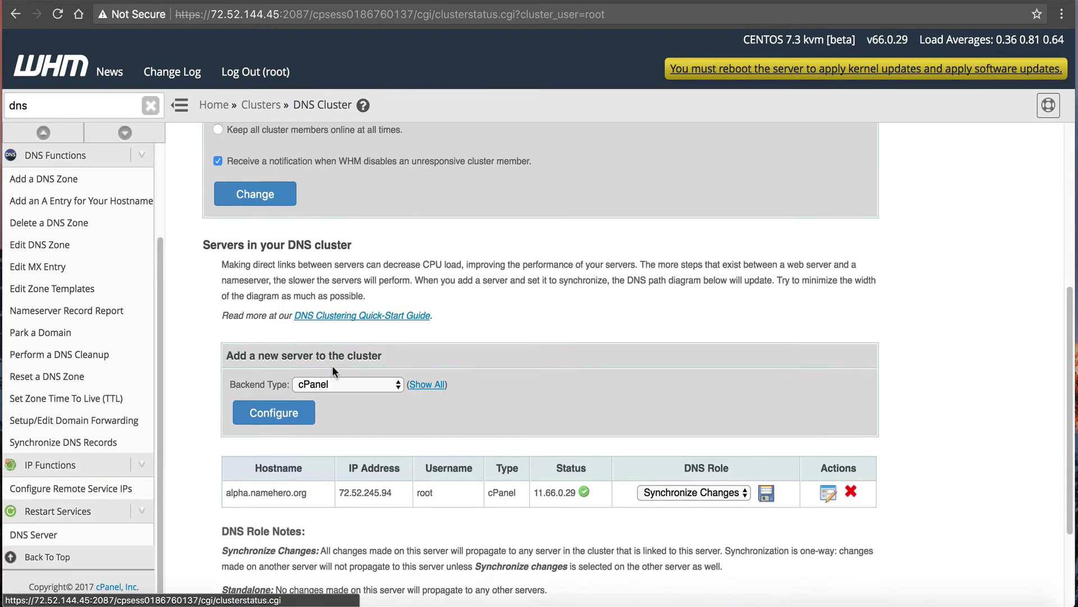
{"action": "left_click", "coordinate": [766, 356]}
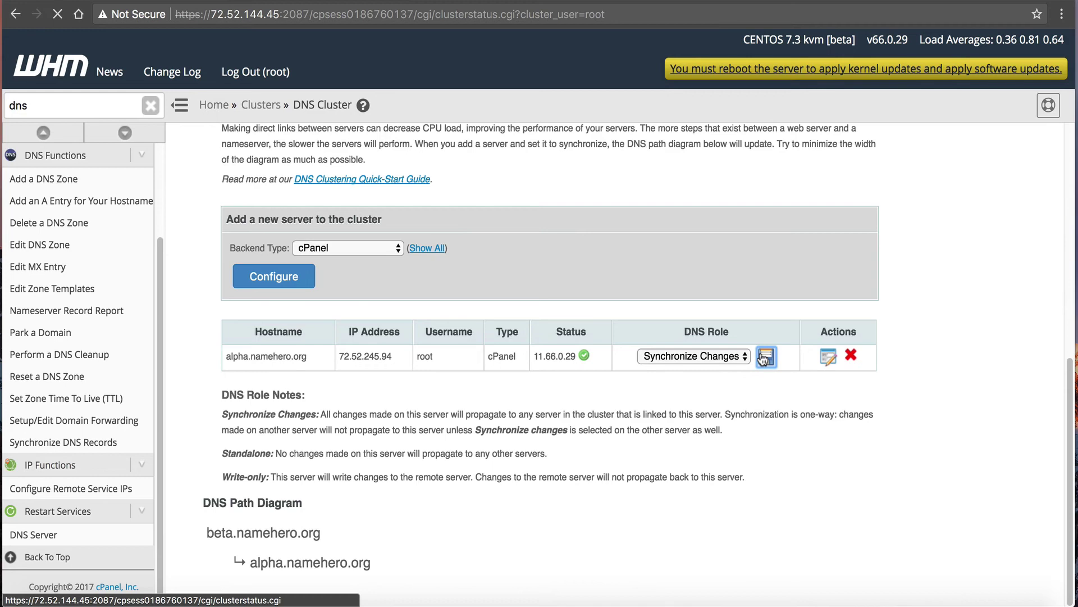
{"action": "left_click", "coordinate": [37, 103]}
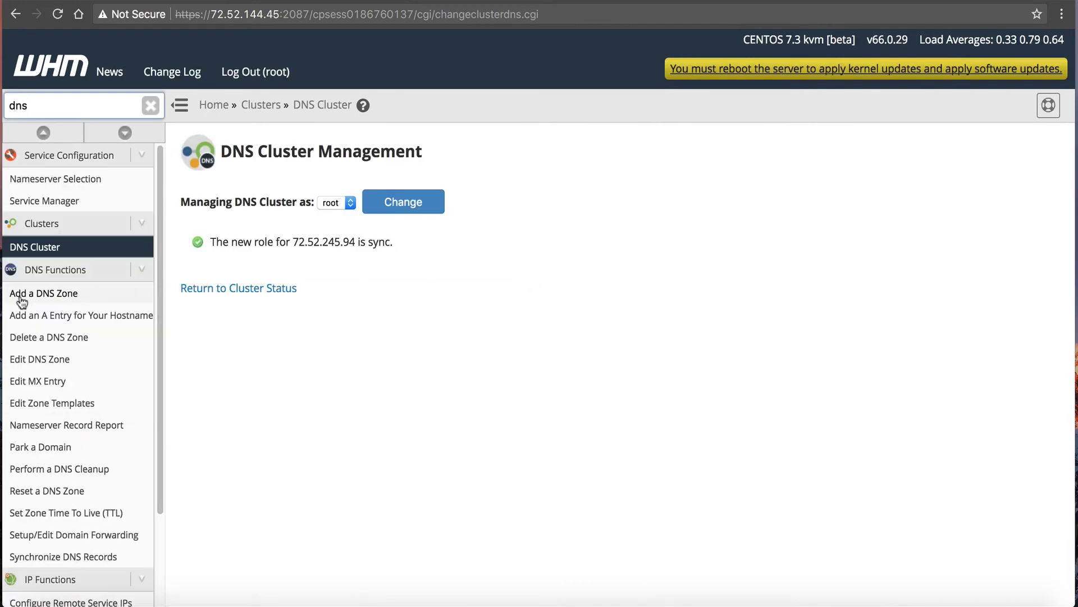
{"action": "left_click", "coordinate": [36, 359]}
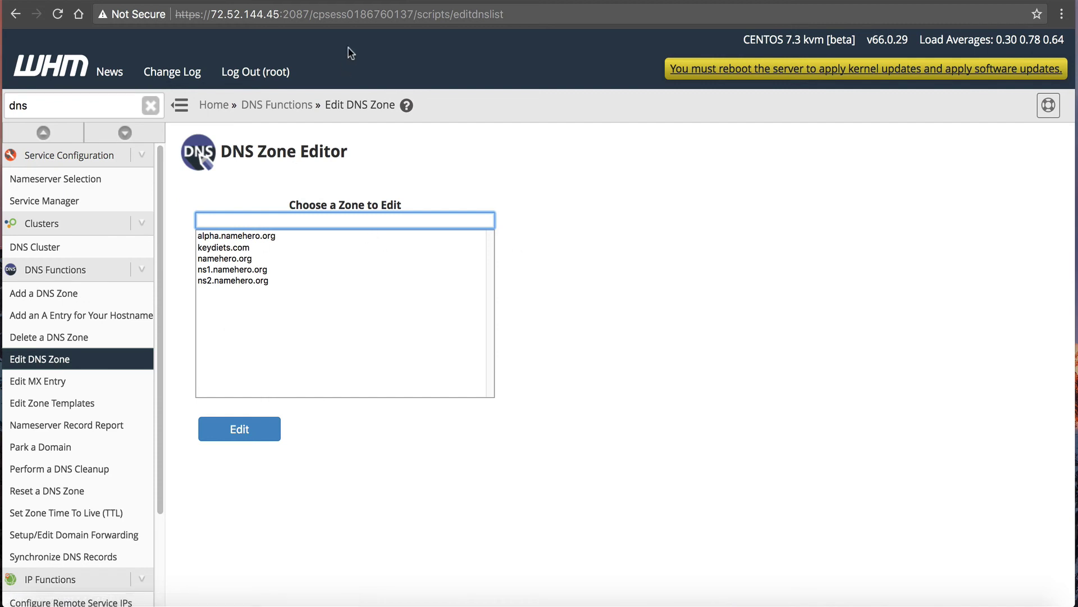
{"action": "left_click", "coordinate": [238, 247]}
{"action": "left_click", "coordinate": [227, 268]}
{"action": "left_click", "coordinate": [254, 247]}
{"action": "left_click", "coordinate": [254, 236]}
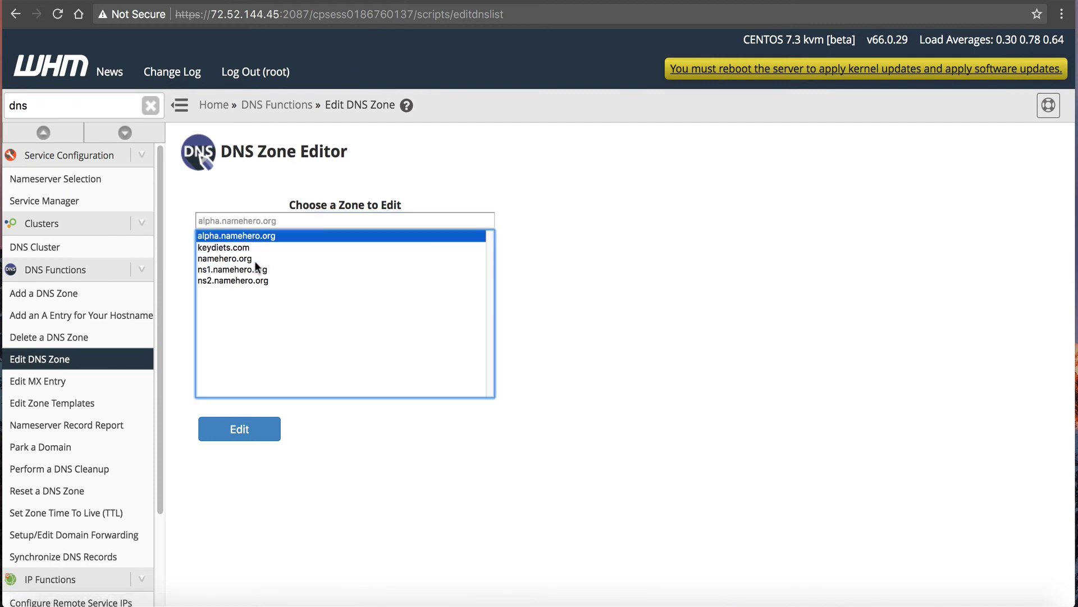
{"action": "left_click", "coordinate": [254, 260]}
{"action": "left_click", "coordinate": [251, 269]}
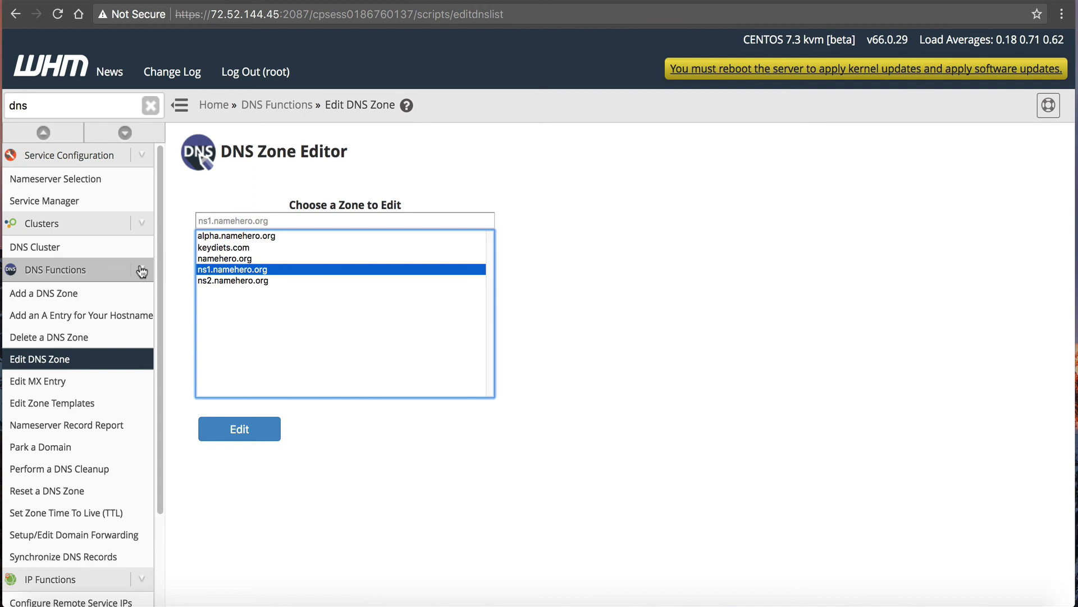
{"action": "scroll", "coordinate": [85, 335], "scroll_direction": "down", "scroll_amount": 3}
{"action": "scroll", "coordinate": [93, 346], "scroll_direction": "up", "scroll_amount": 3}
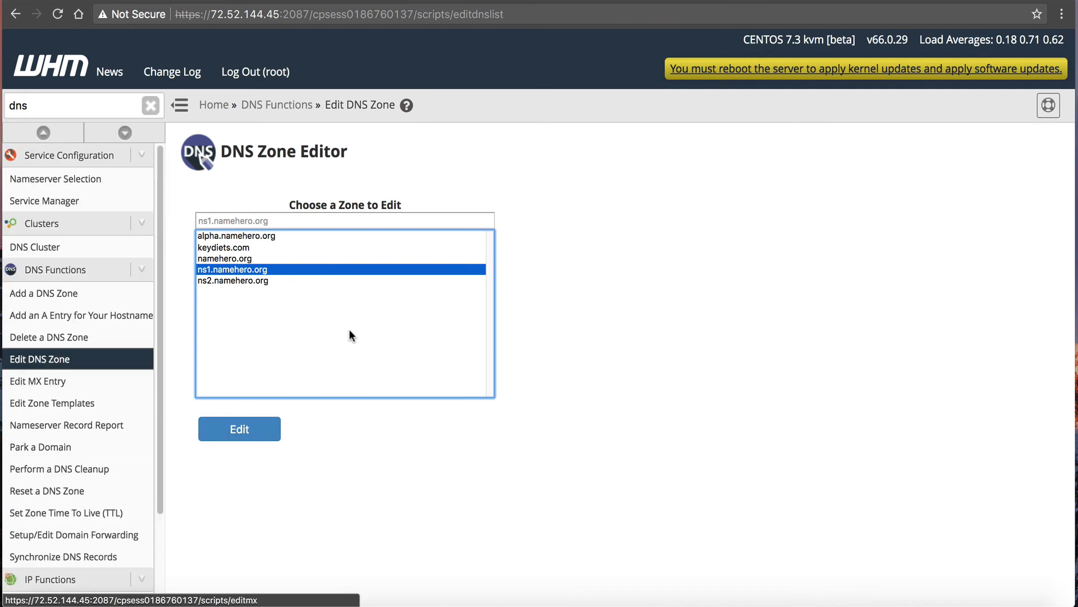